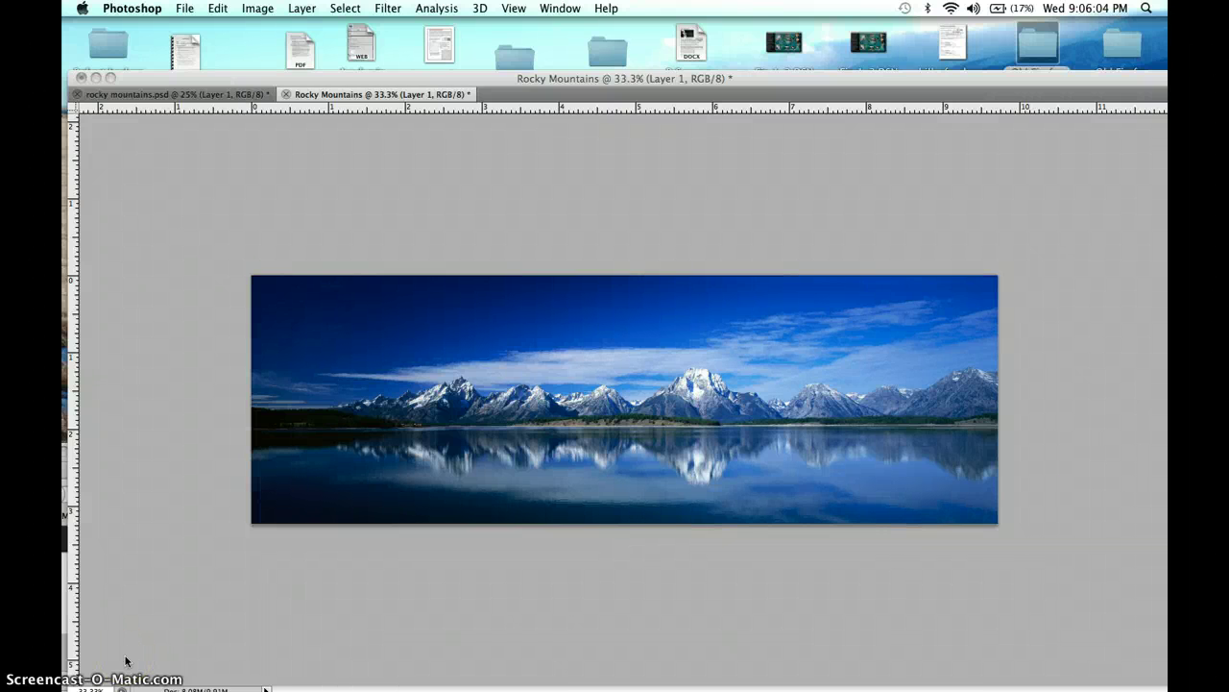
Restore the hidden panels, nudge the document window and Layers panel, and open the File menu
{"action": "key", "text": "Tab"}
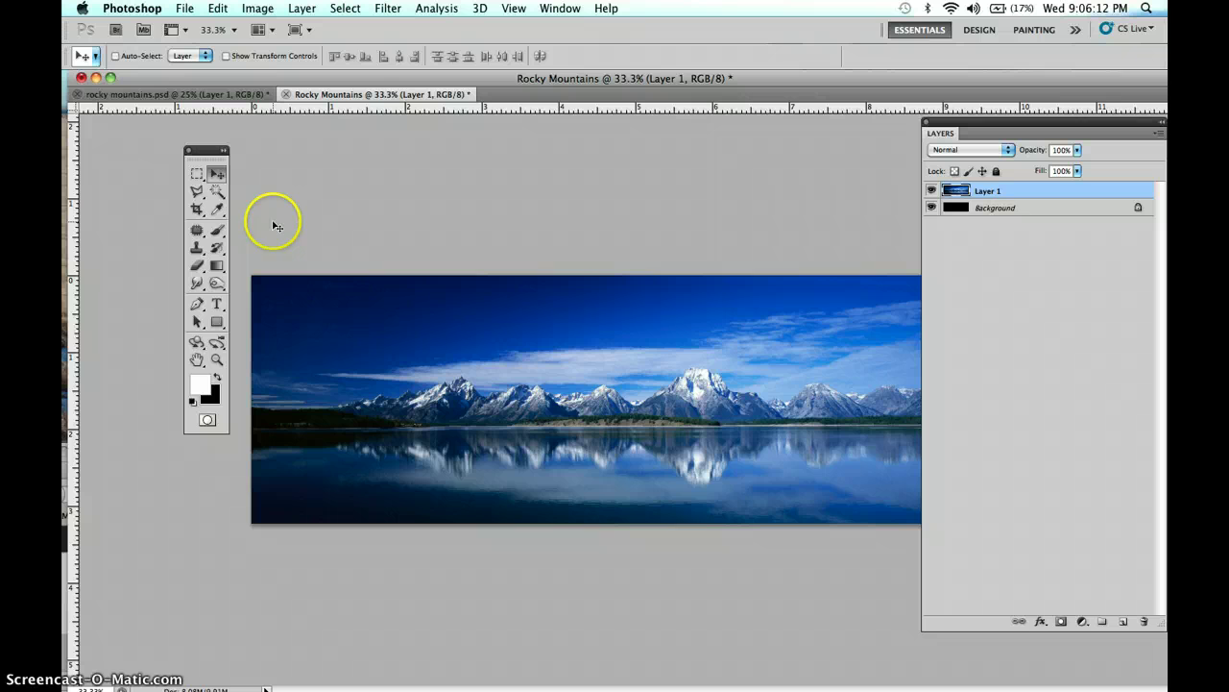
{"action": "left_click", "coordinate": [361, 78]}
{"action": "left_click_drag", "start_coordinate": [361, 77], "coordinate": [351, 74]}
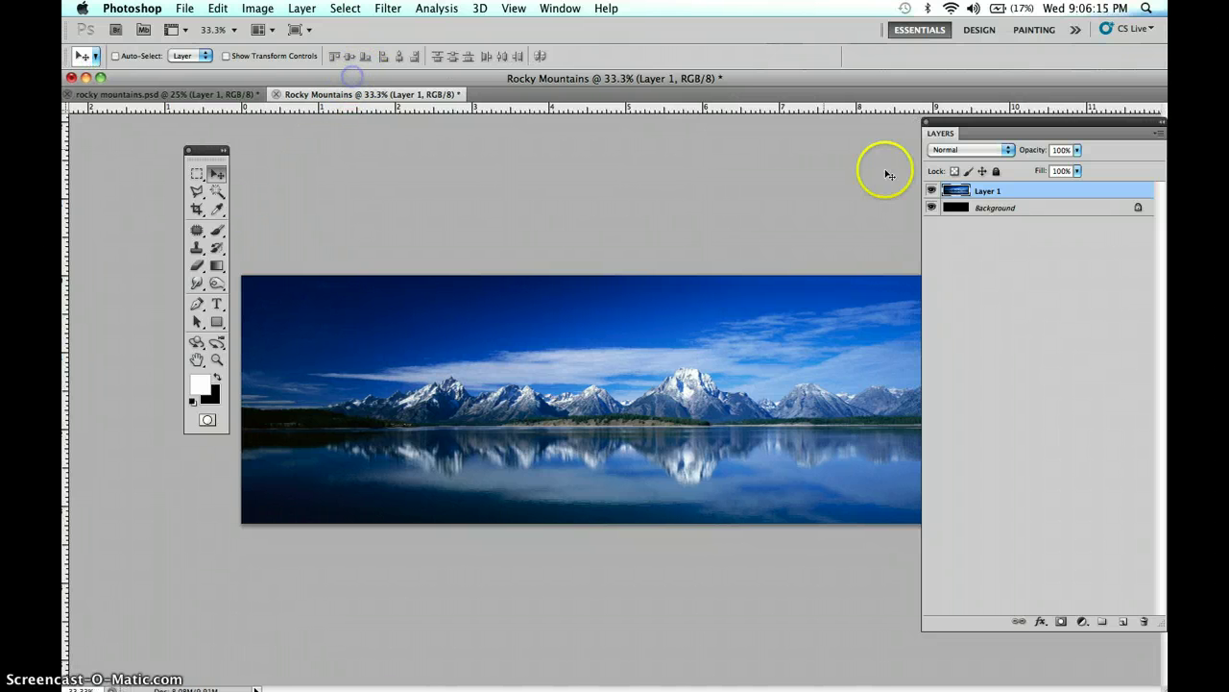
{"action": "left_click", "coordinate": [944, 122]}
{"action": "left_click_drag", "start_coordinate": [945, 122], "coordinate": [972, 129]}
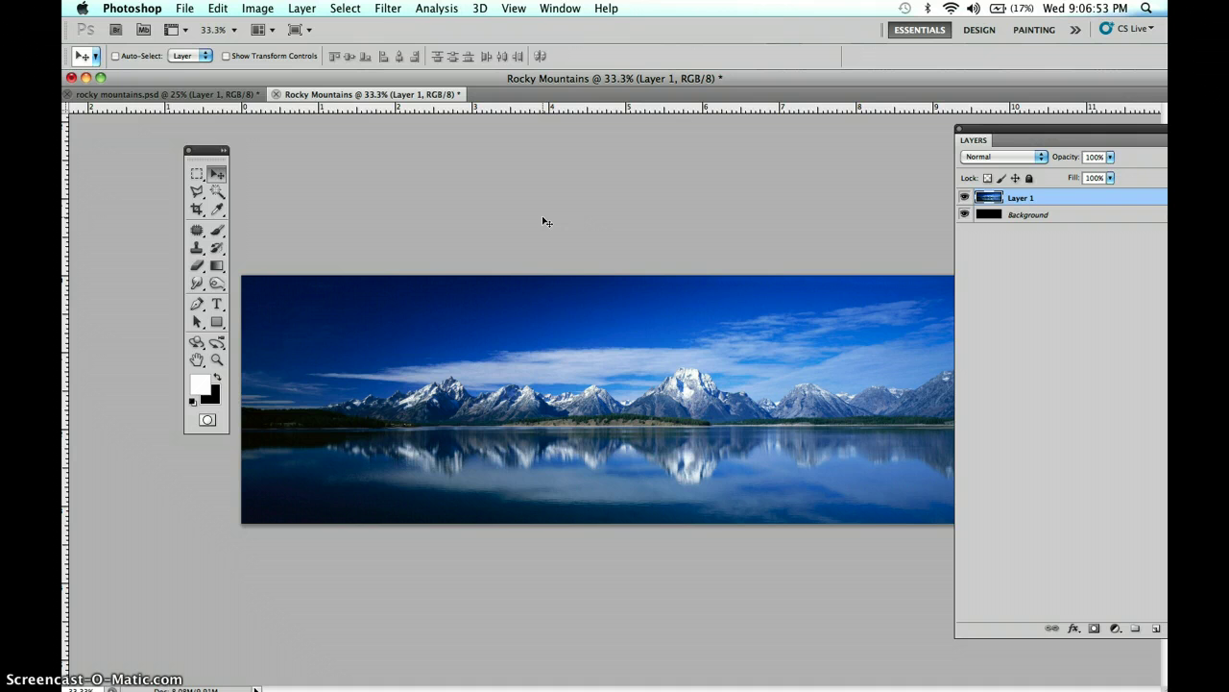
{"action": "left_click", "coordinate": [185, 8]}
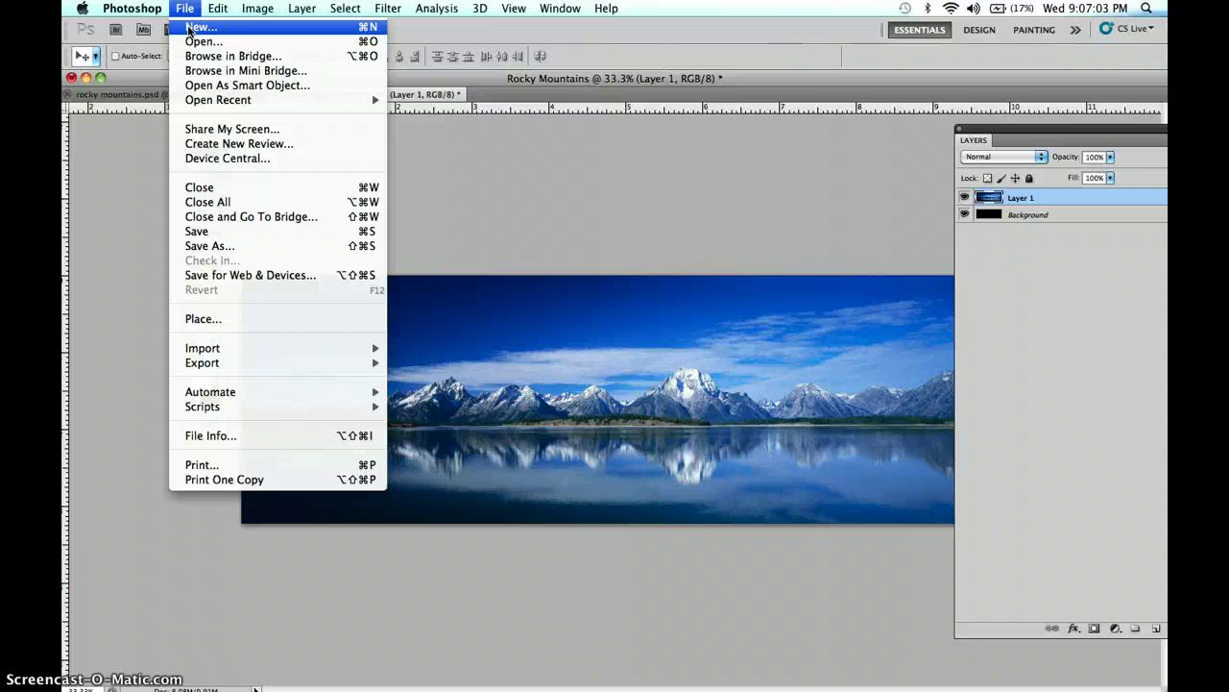
Start a new document 'Clipping Group Mountains' using the Photo preset, Landscape 8 x 10 at 300 ppi
{"action": "left_click", "coordinate": [190, 28]}
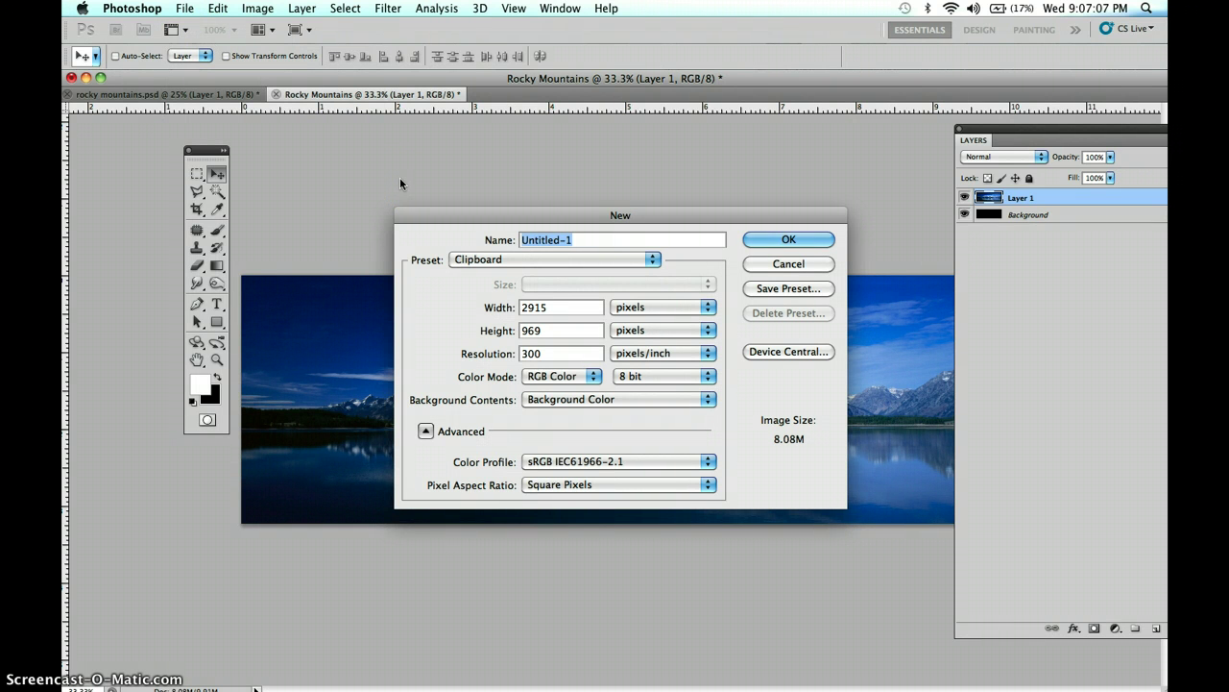
{"action": "type", "text": "Clipping Group"}
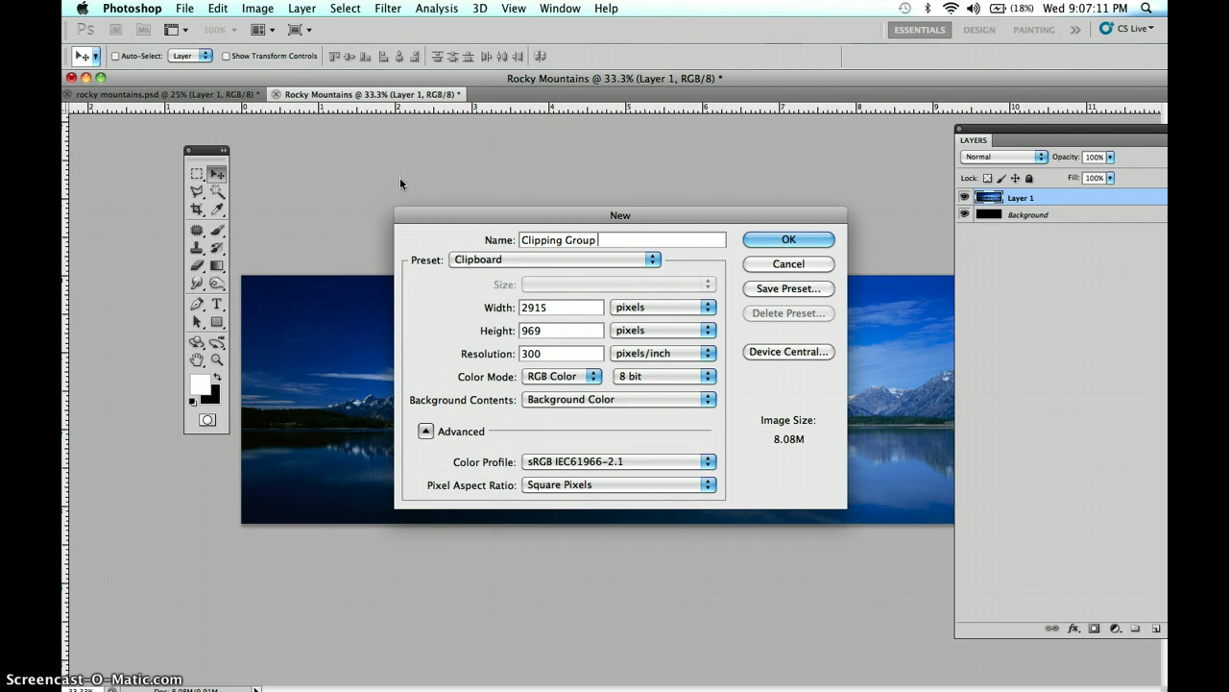
{"action": "type", "text": " Mountains"}
{"action": "left_click", "coordinate": [465, 264]}
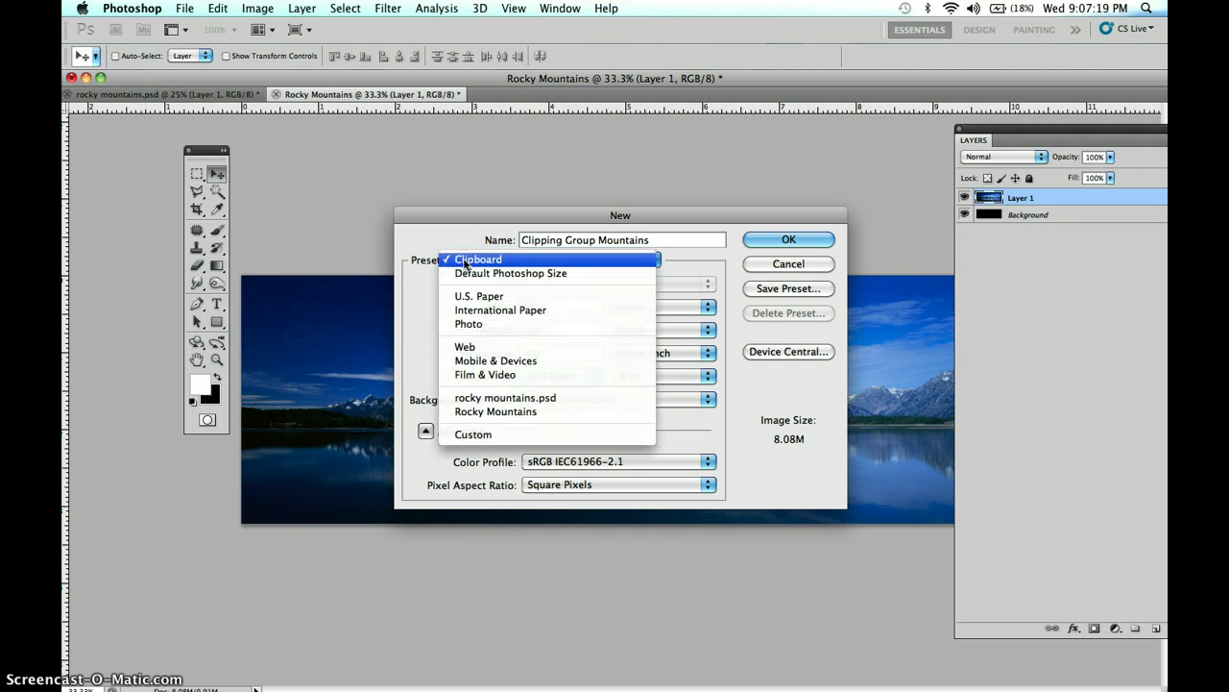
{"action": "left_click", "coordinate": [468, 324]}
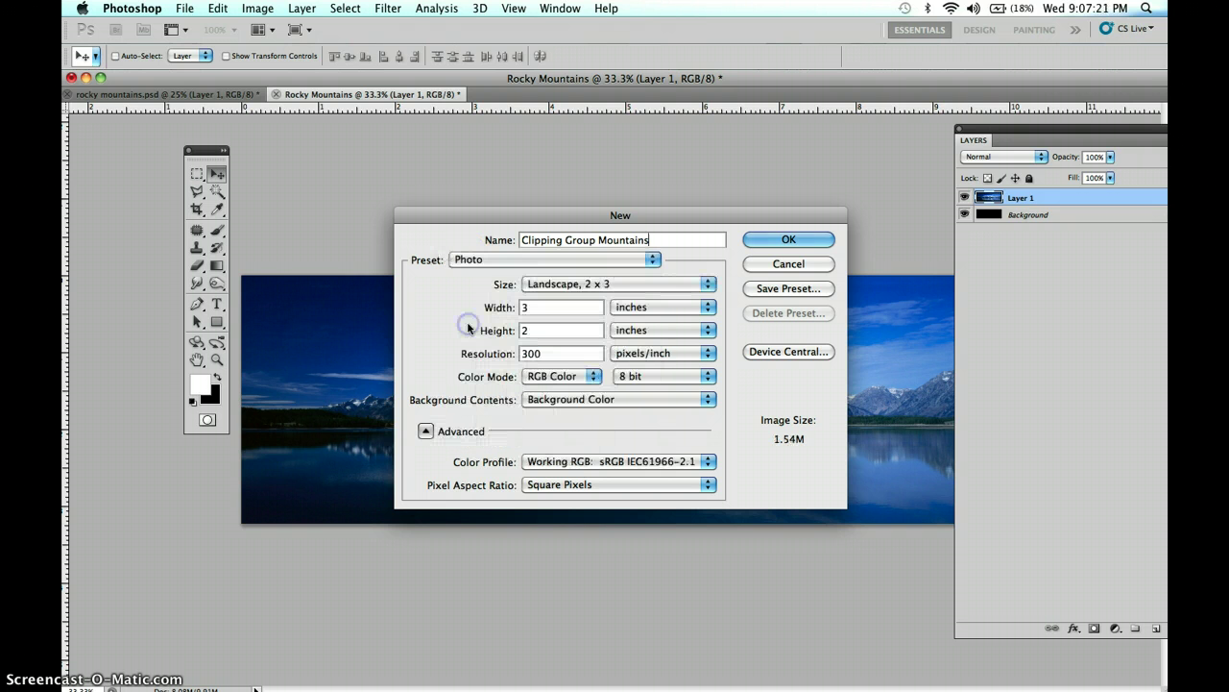
{"action": "left_click", "coordinate": [547, 284]}
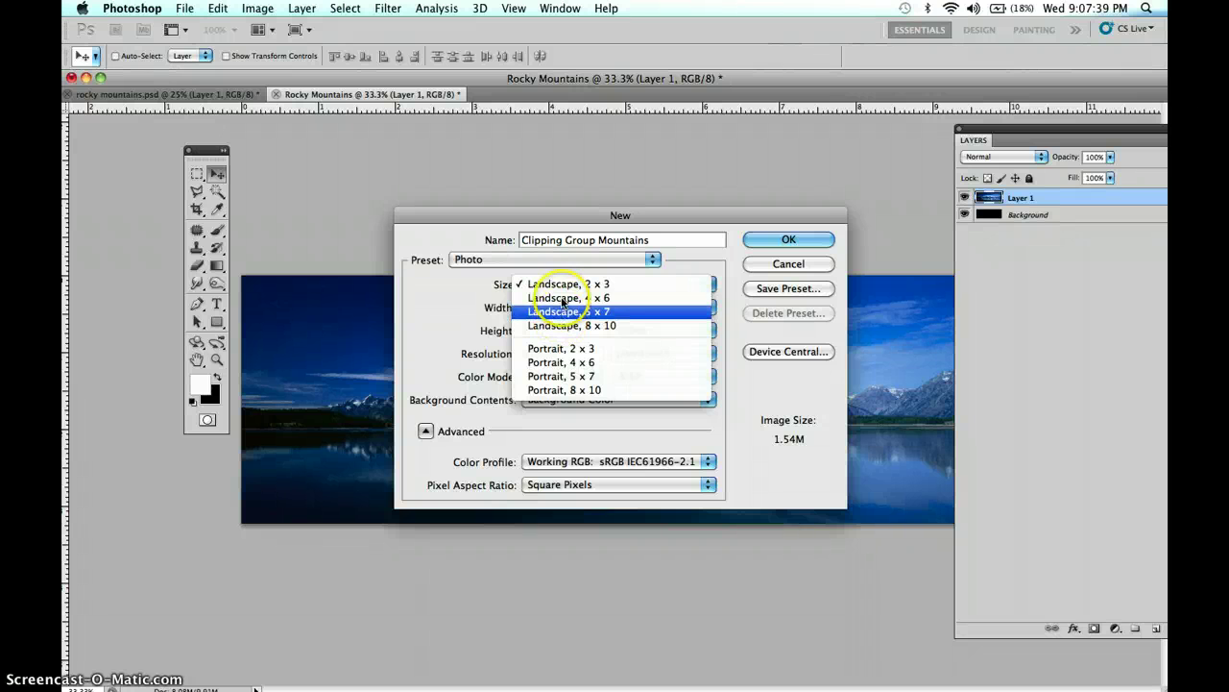
{"action": "left_click", "coordinate": [562, 287]}
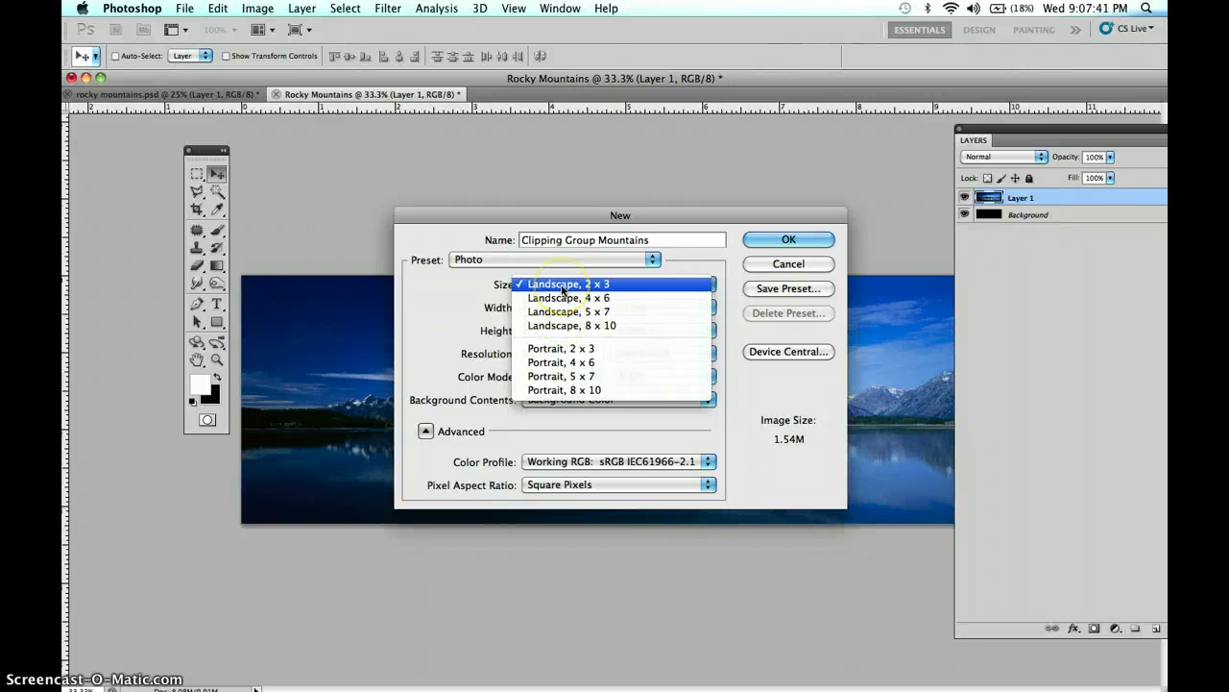
{"action": "left_click", "coordinate": [565, 327]}
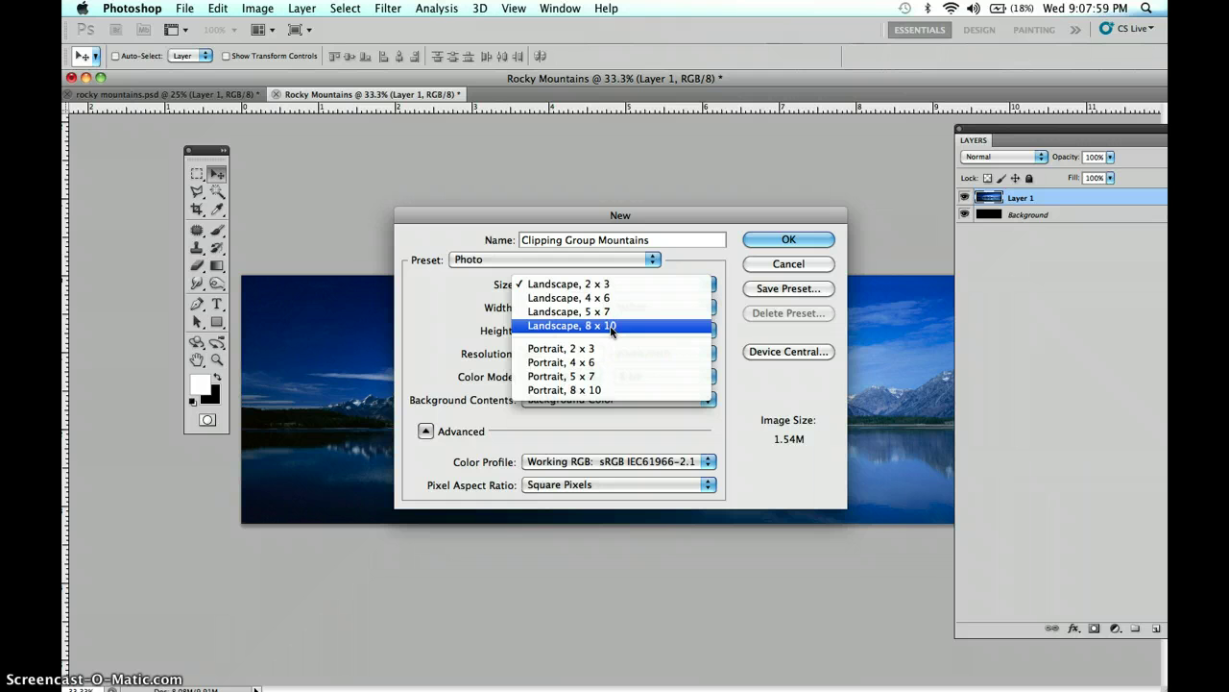
{"action": "left_click", "coordinate": [611, 327]}
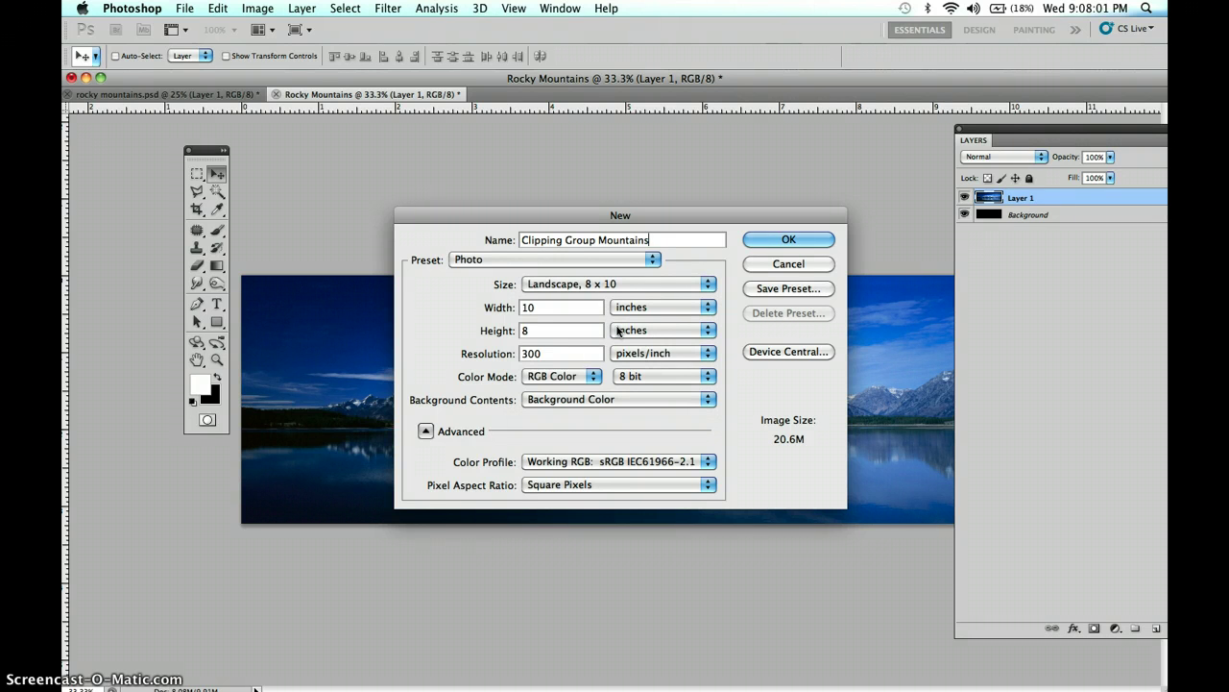
{"action": "left_click", "coordinate": [595, 339]}
Set the new document to CMYK Color with White background contents and create it
{"action": "left_click", "coordinate": [584, 378]}
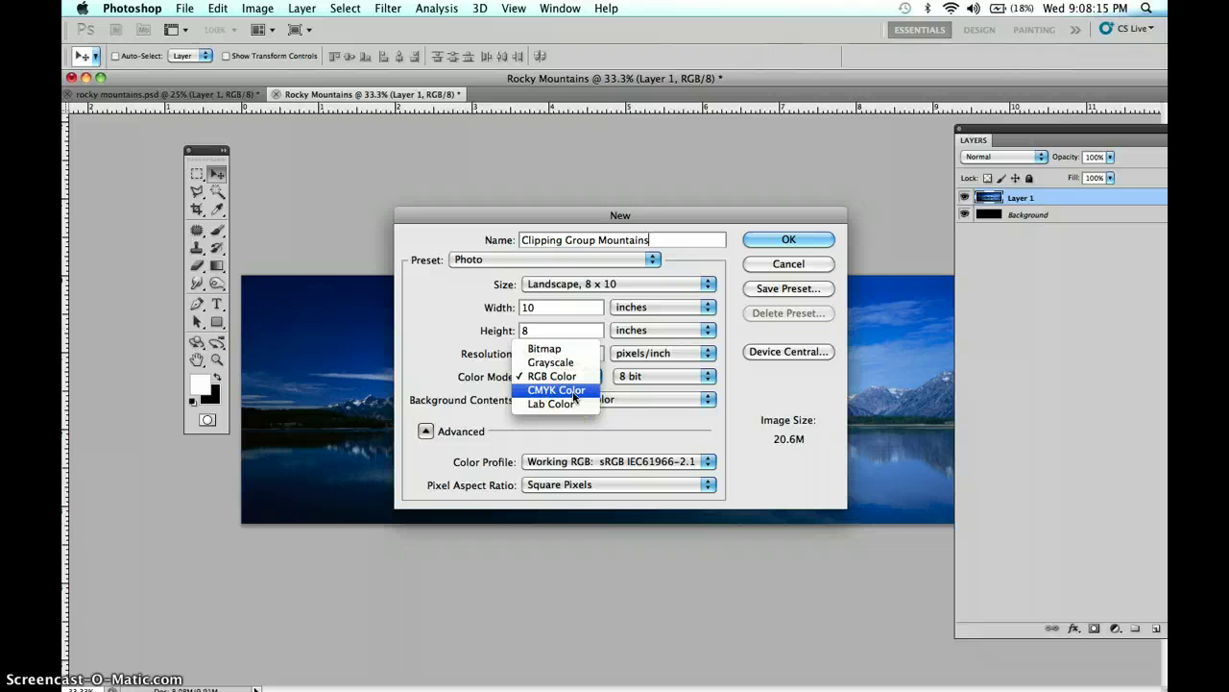
{"action": "left_click", "coordinate": [574, 392]}
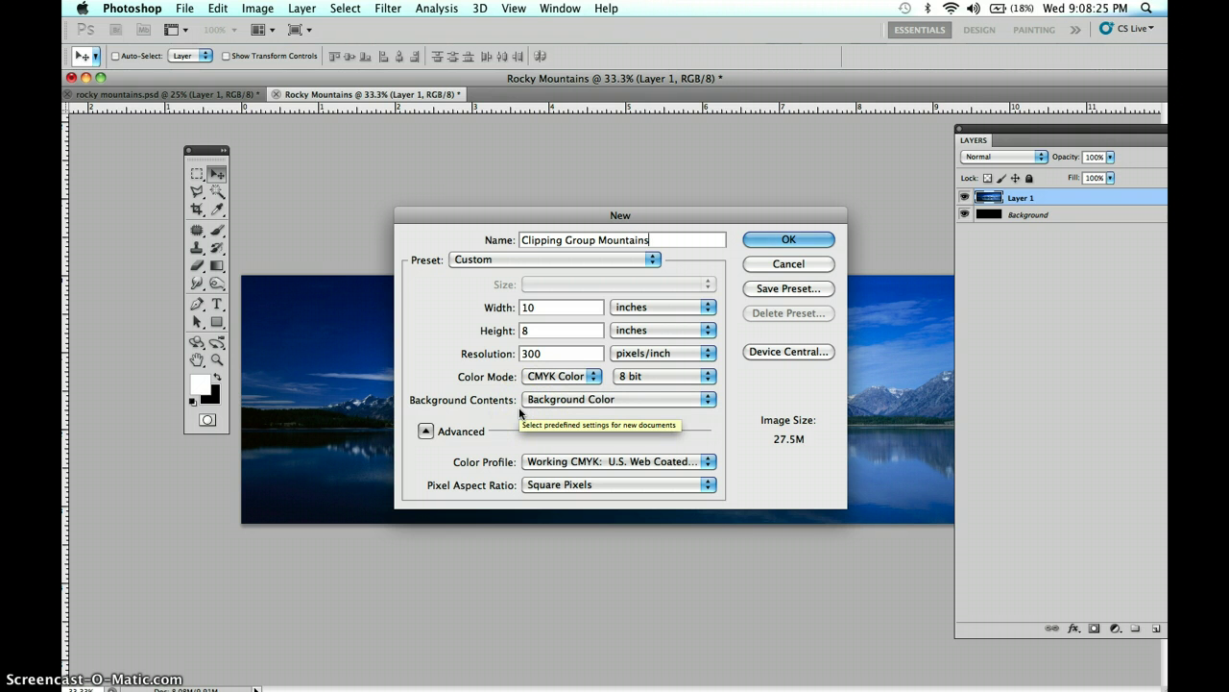
{"action": "left_click", "coordinate": [540, 400]}
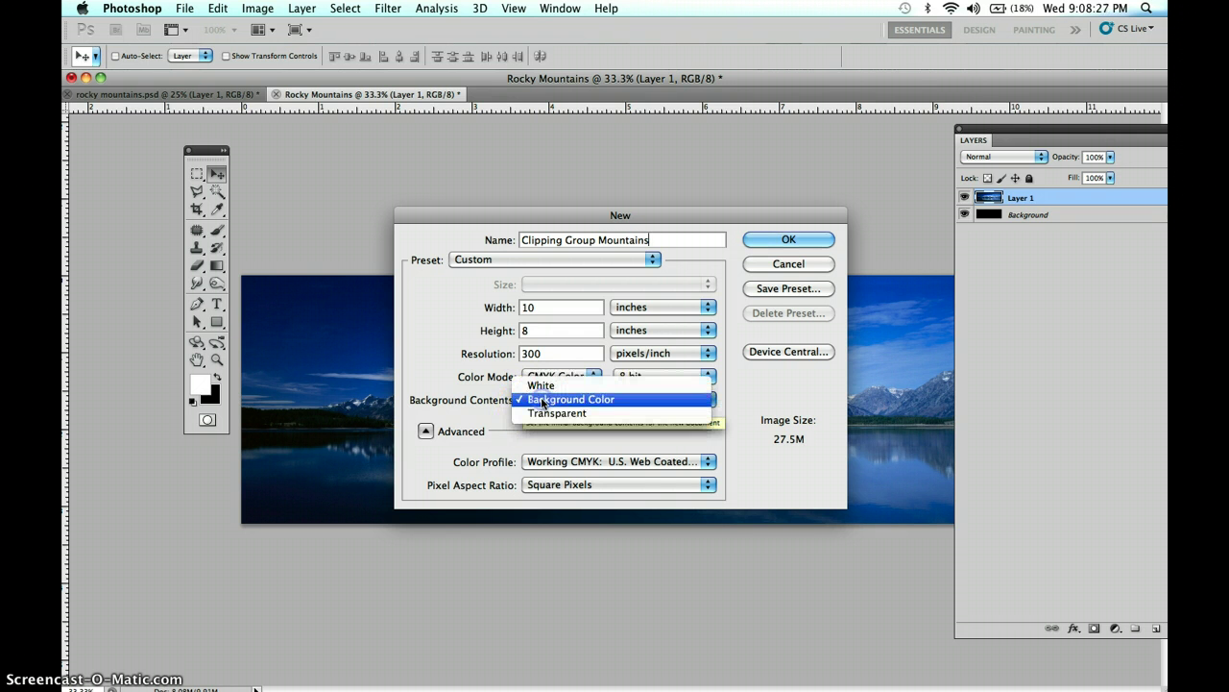
{"action": "left_click", "coordinate": [544, 401]}
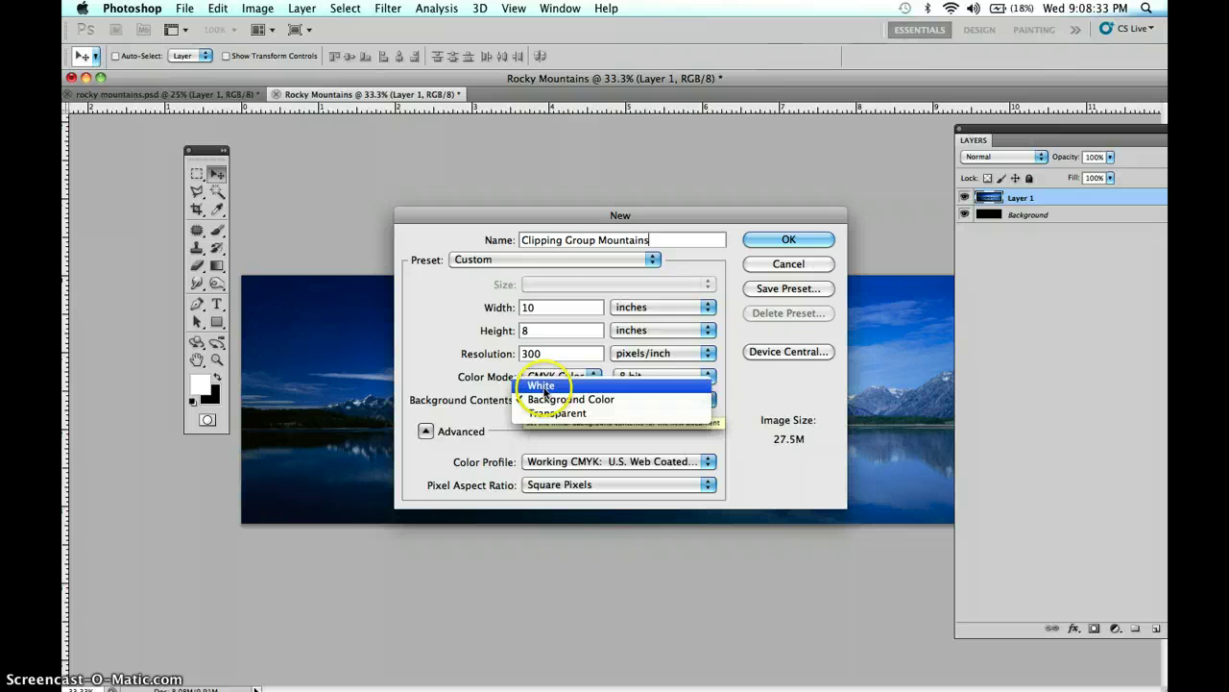
{"action": "left_click", "coordinate": [543, 386]}
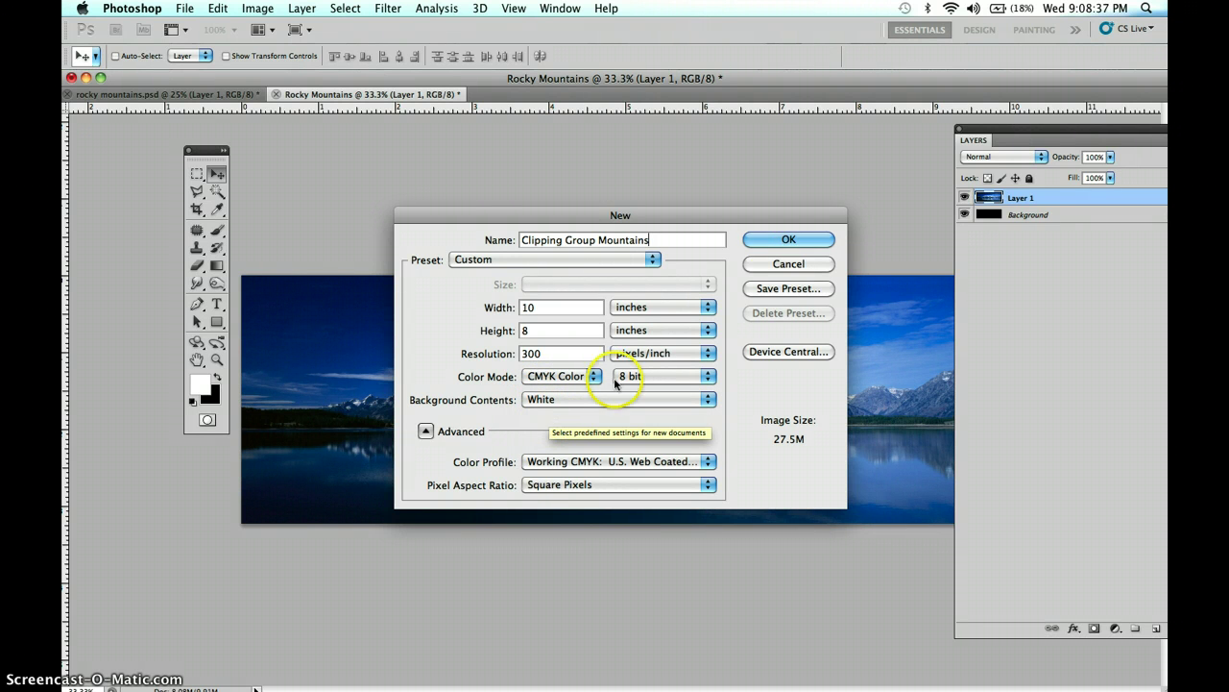
{"action": "left_click", "coordinate": [789, 240]}
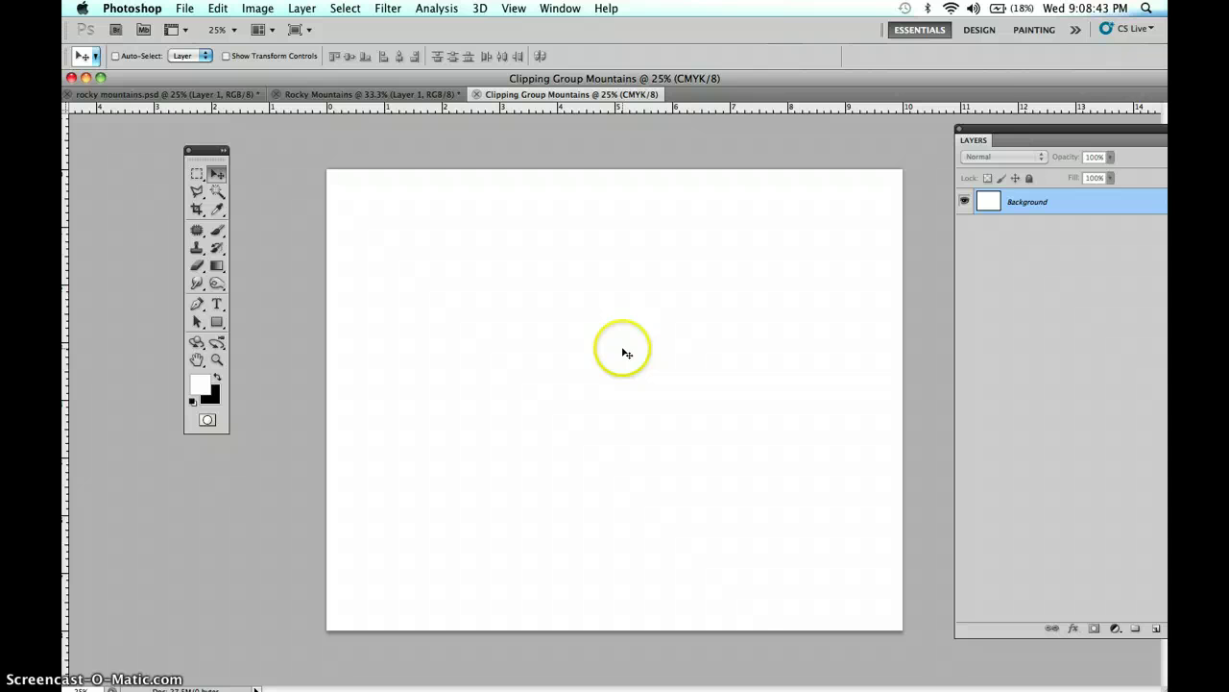
Move the Layers panel slightly left and nudge the document window a little right
{"action": "left_click_drag", "start_coordinate": [1009, 128], "coordinate": [958, 131]}
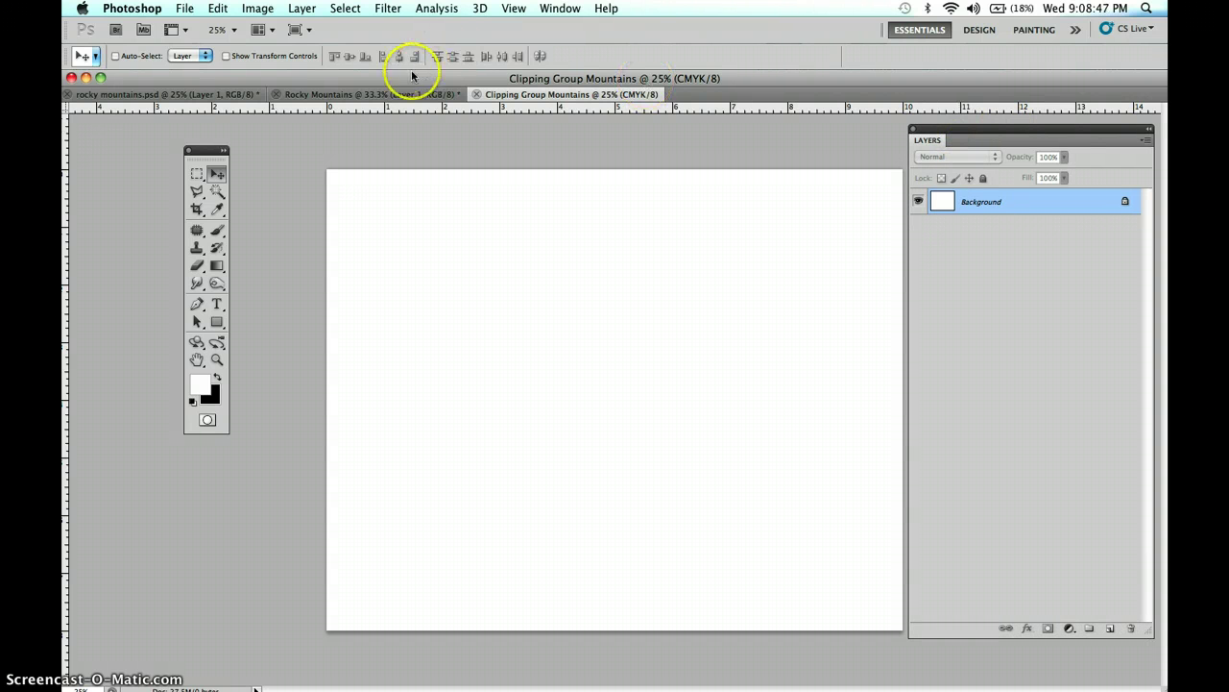
{"action": "left_click_drag", "start_coordinate": [412, 76], "coordinate": [419, 76]}
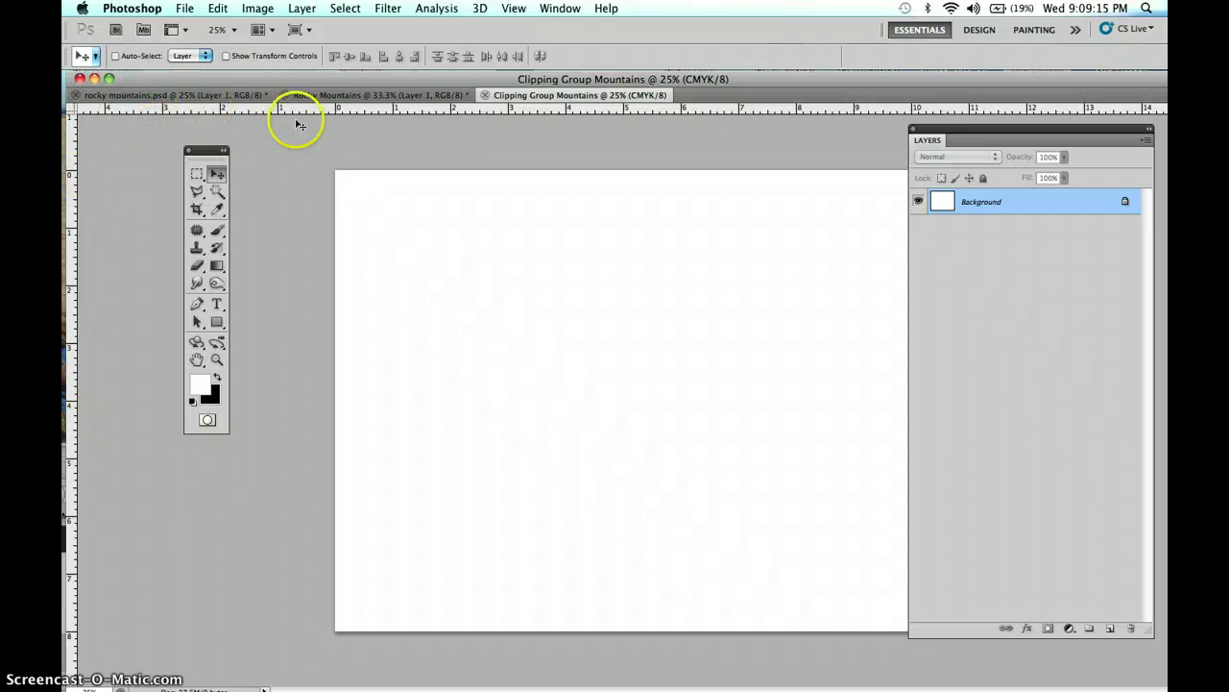
Look through the View menu without changes, then place a vertical guide near the canvas's left edge
{"action": "left_click", "coordinate": [515, 10]}
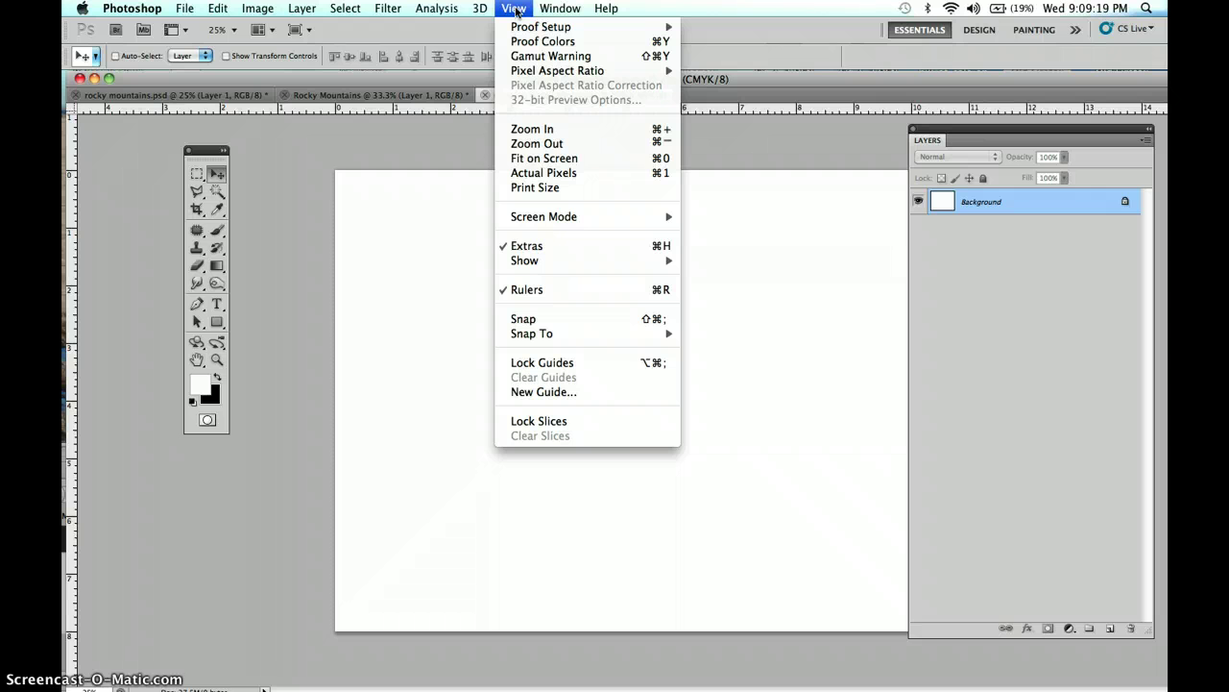
{"action": "left_click_drag", "start_coordinate": [517, 11], "coordinate": [521, 279]}
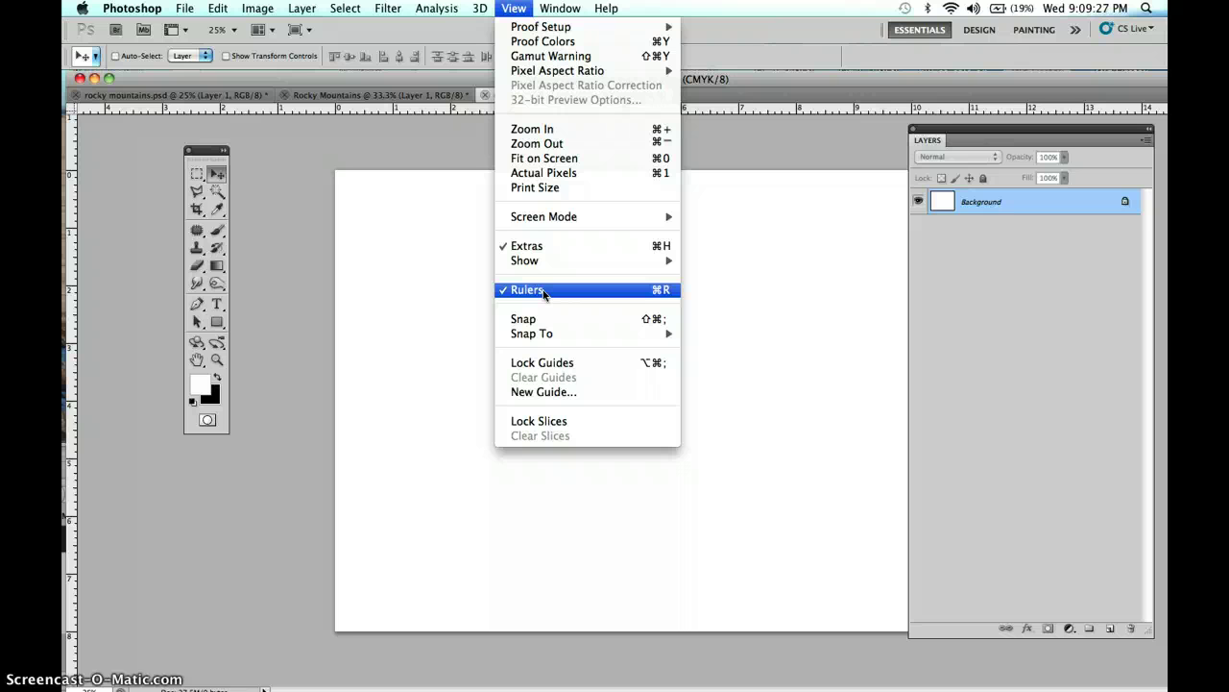
{"action": "left_click", "coordinate": [636, 291]}
{"action": "left_click", "coordinate": [308, 190]}
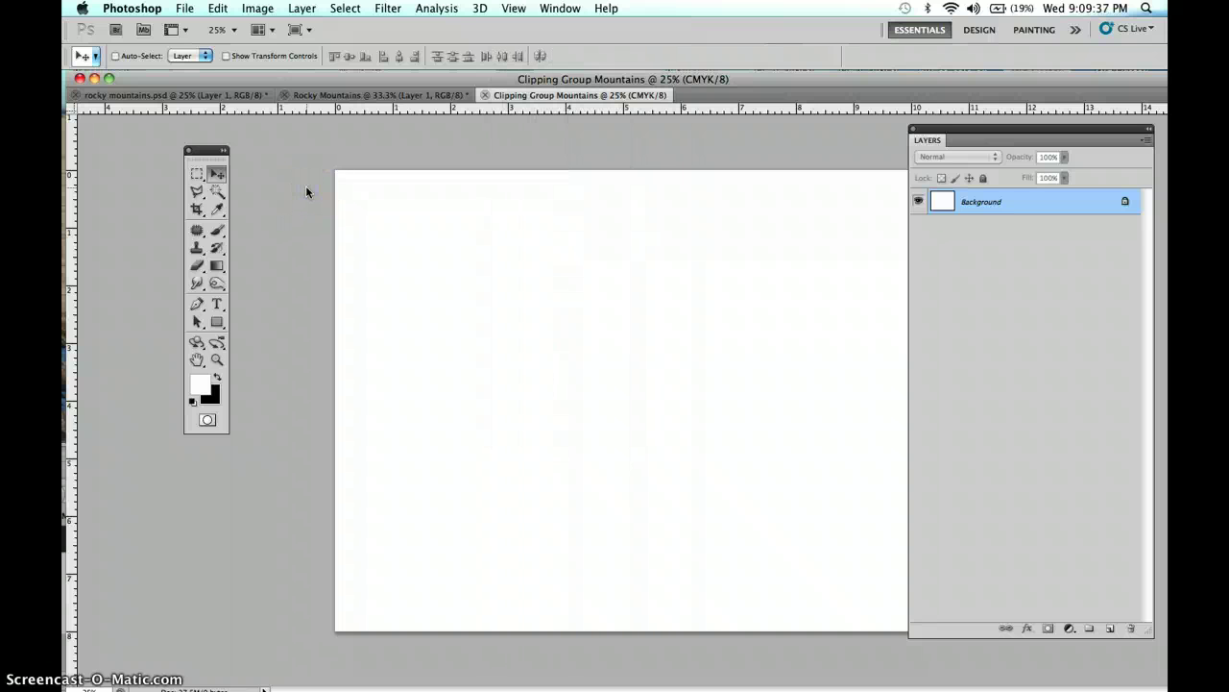
{"action": "left_click_drag", "start_coordinate": [305, 192], "coordinate": [350, 238]}
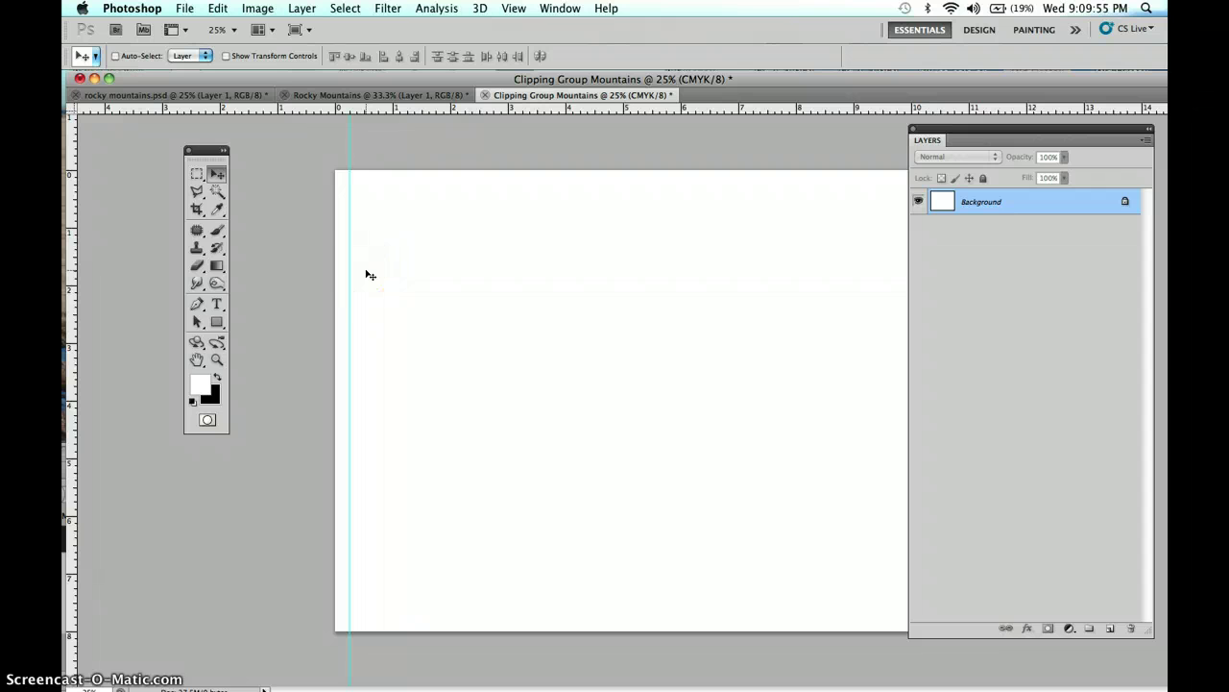
{"action": "left_click_drag", "start_coordinate": [349, 221], "coordinate": [345, 151]}
Nudge the Layers panel right and drop a second vertical guide near the page's right edge
{"action": "left_click", "coordinate": [938, 130]}
{"action": "left_click_drag", "start_coordinate": [938, 130], "coordinate": [952, 126]}
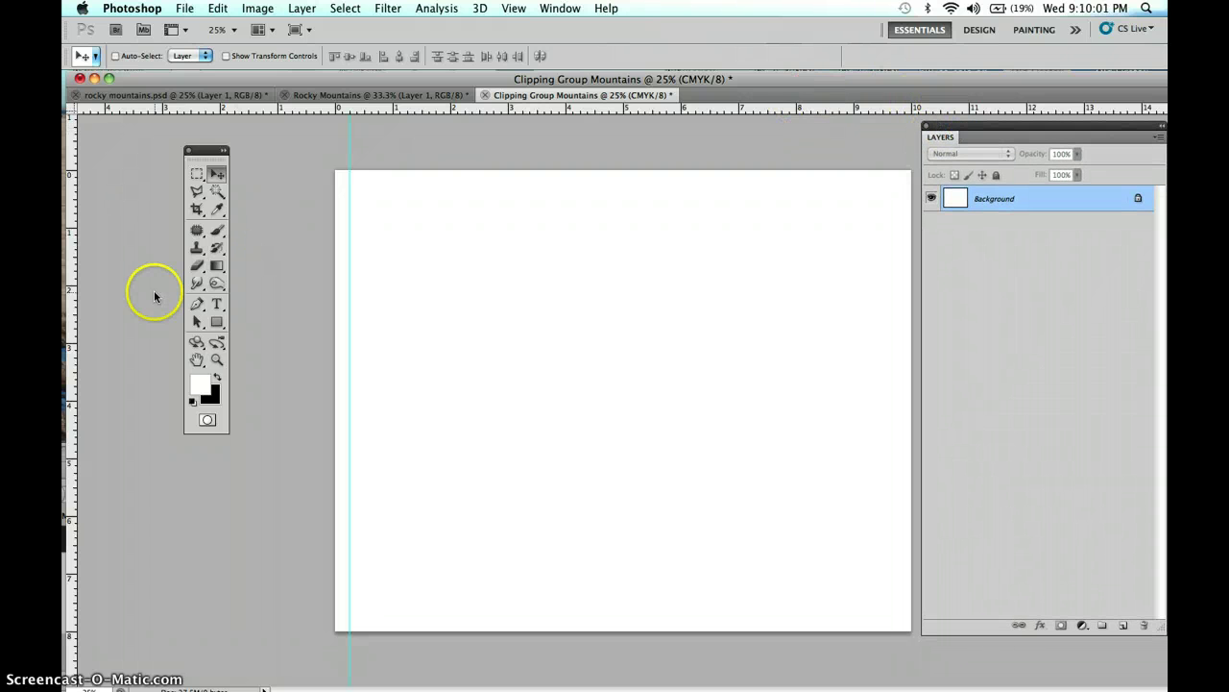
{"action": "left_click_drag", "start_coordinate": [70, 269], "coordinate": [897, 294]}
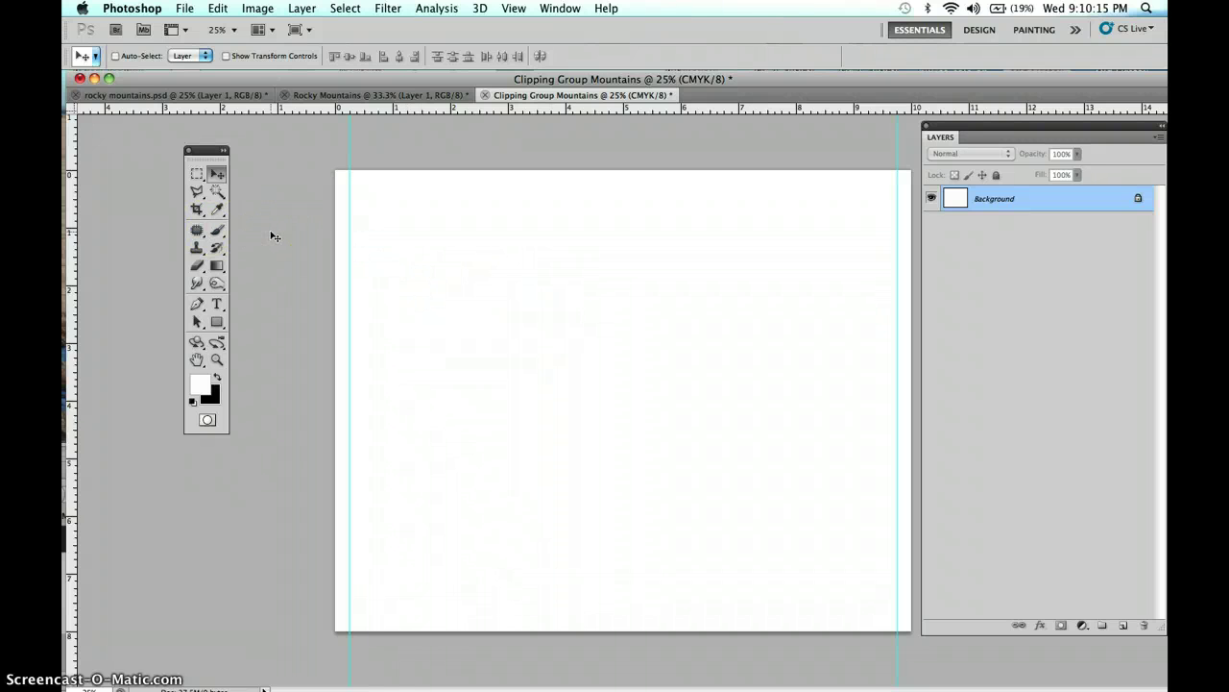
Move the Tools panel closer to the page and restore its two-column layout
{"action": "left_click_drag", "start_coordinate": [209, 151], "coordinate": [251, 157]}
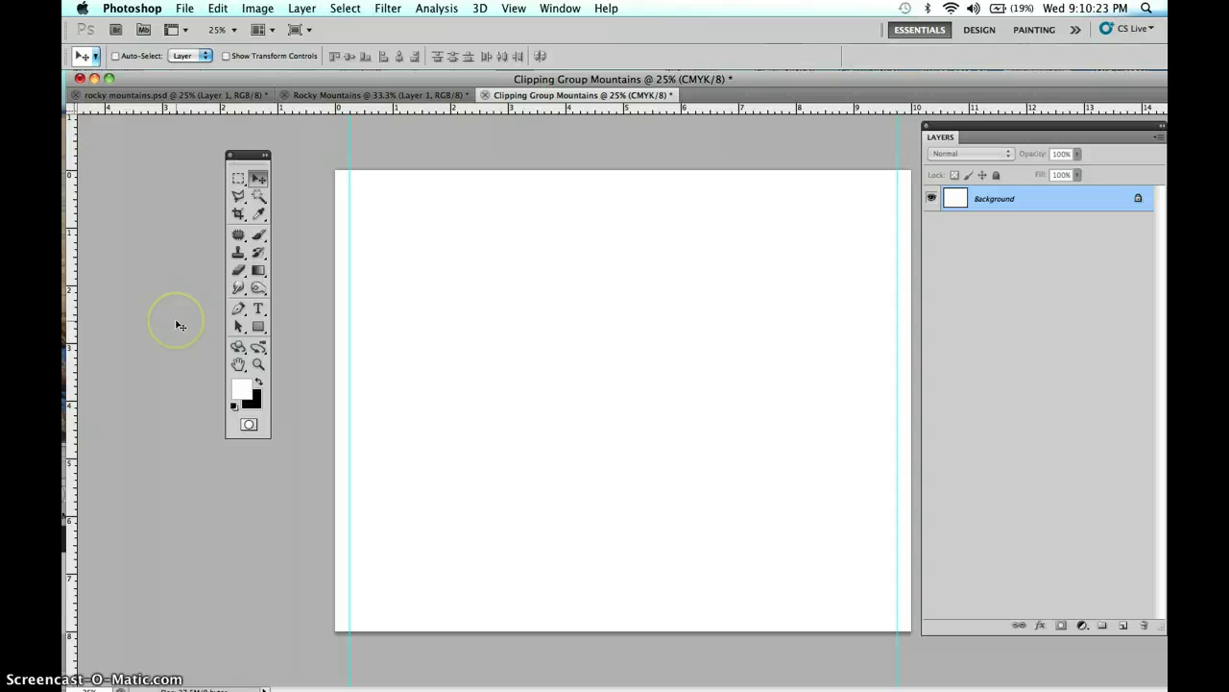
{"action": "left_click", "coordinate": [260, 309]}
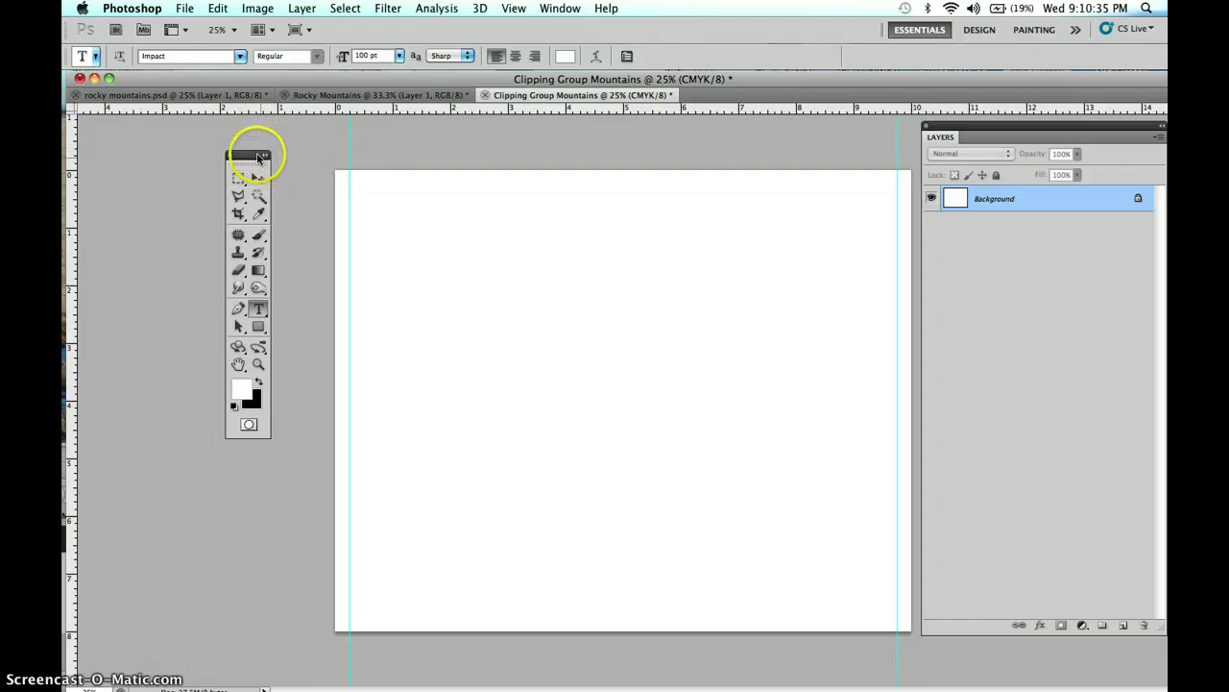
{"action": "left_click", "coordinate": [264, 157]}
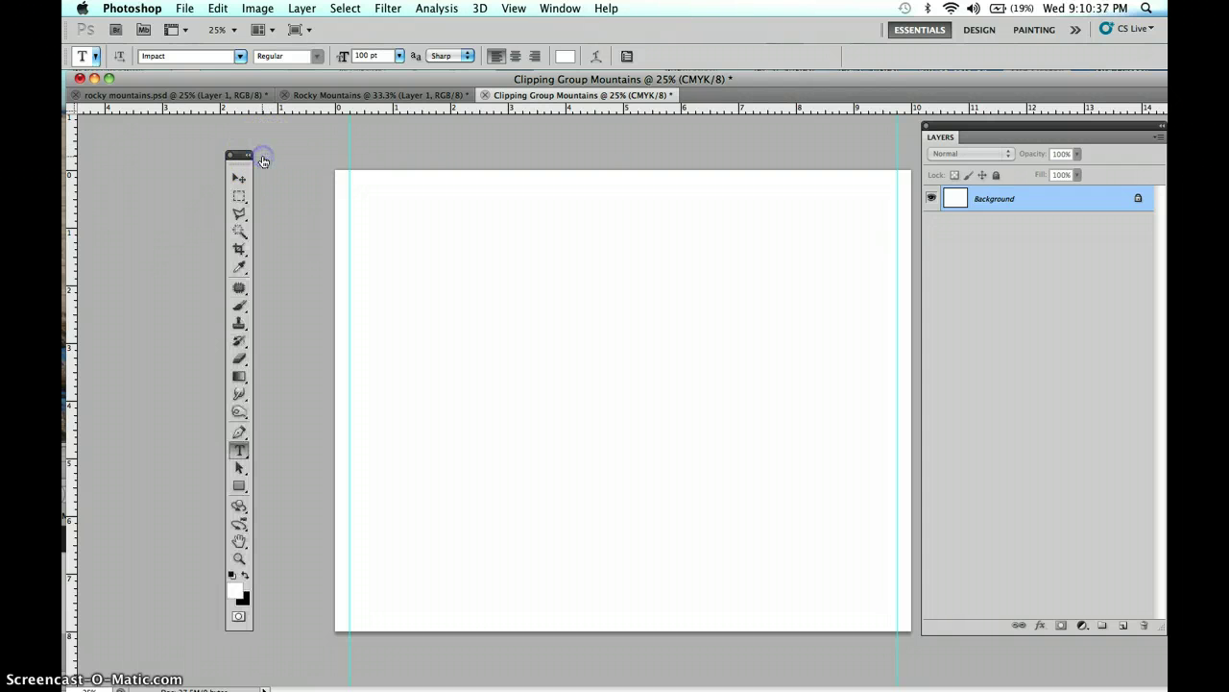
{"action": "left_click", "coordinate": [249, 158]}
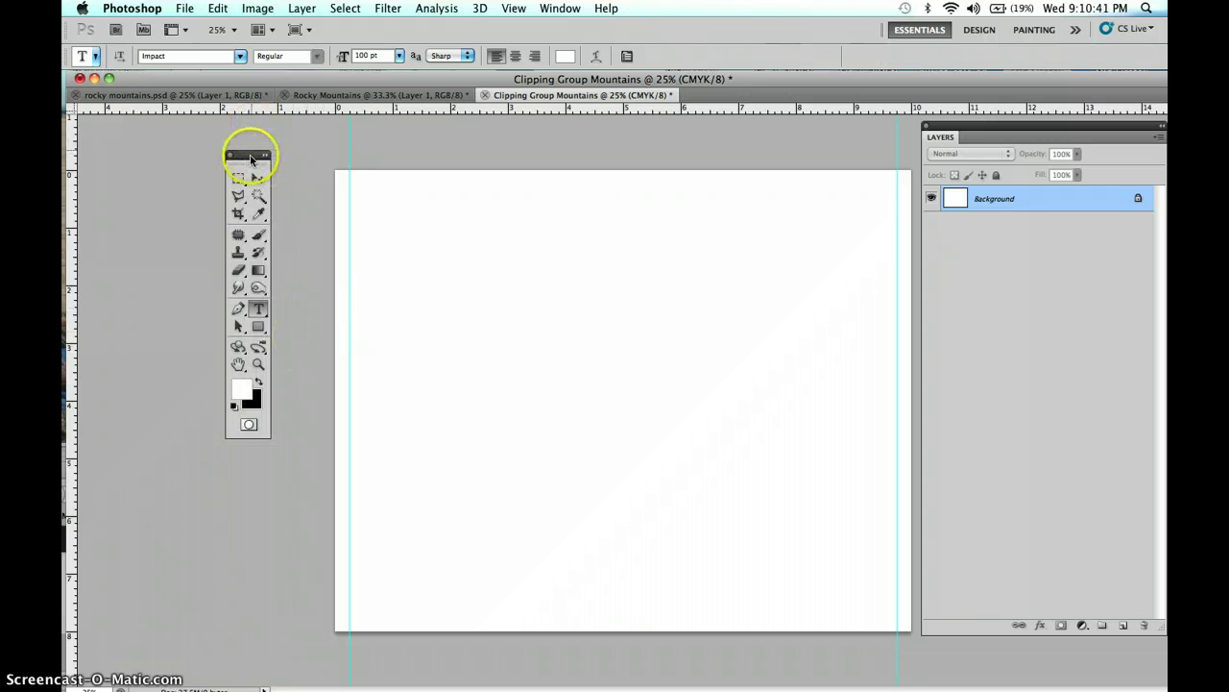
{"action": "left_click_drag", "start_coordinate": [247, 152], "coordinate": [252, 140]}
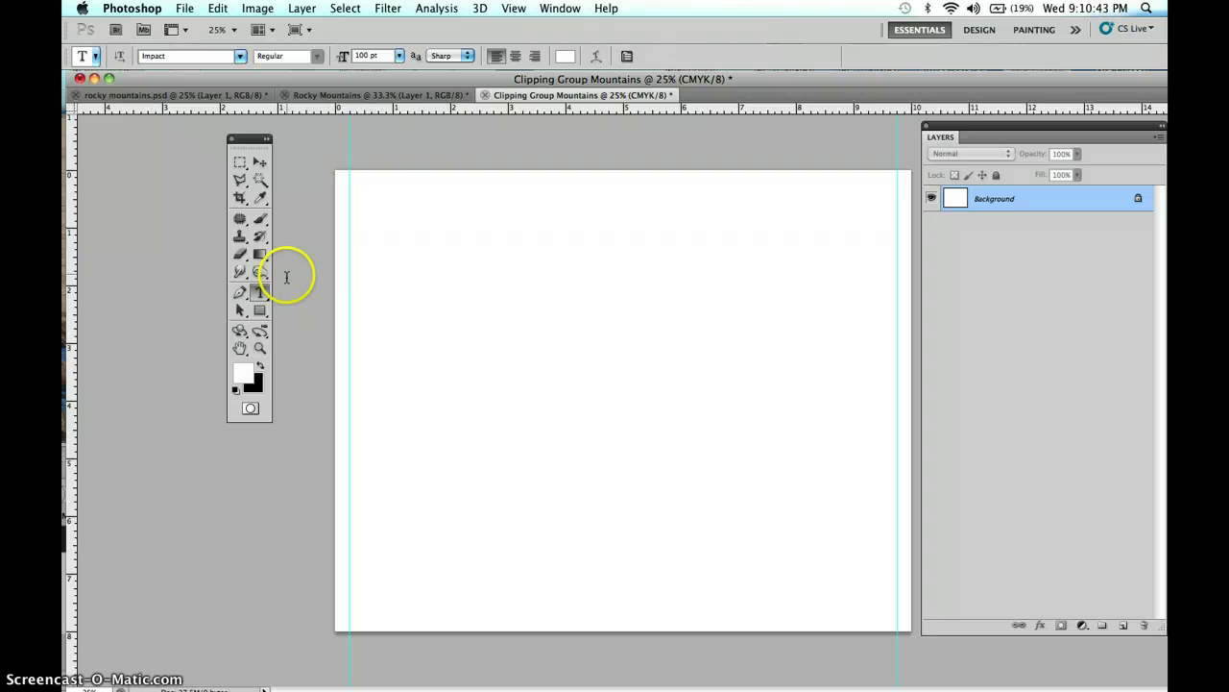
Select the Horizontal Type Tool from the type tool variants
{"action": "left_click", "coordinate": [261, 292]}
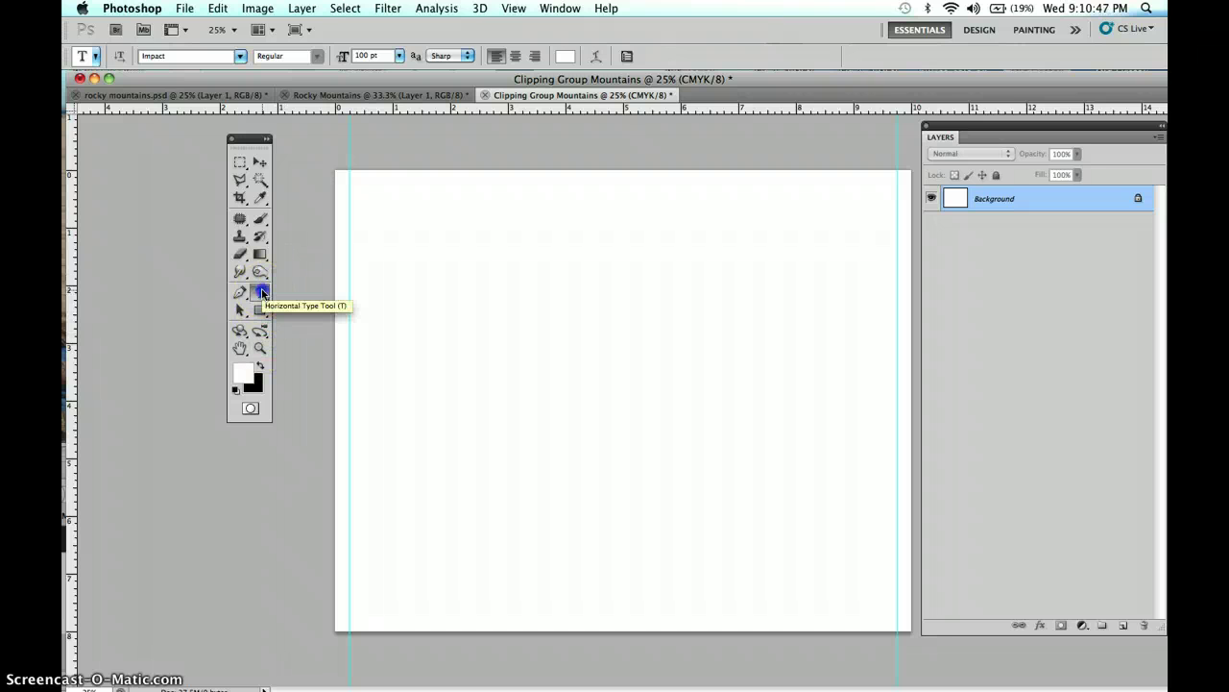
{"action": "left_click", "coordinate": [262, 293]}
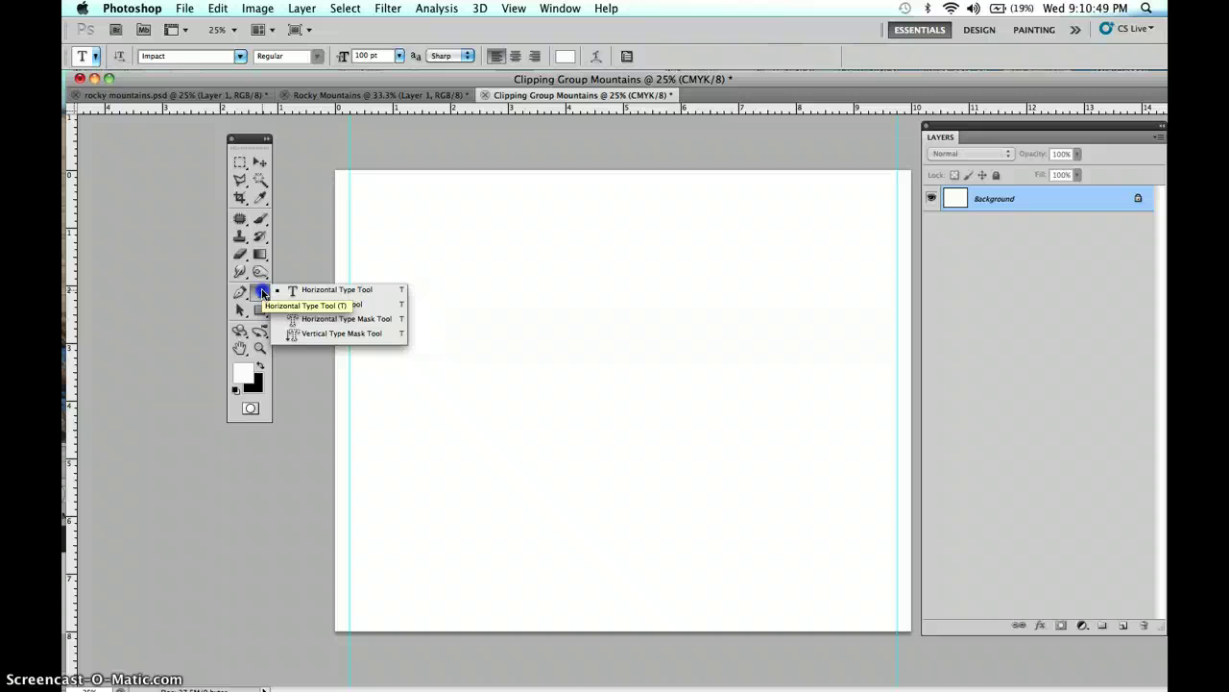
{"action": "left_click", "coordinate": [315, 292]}
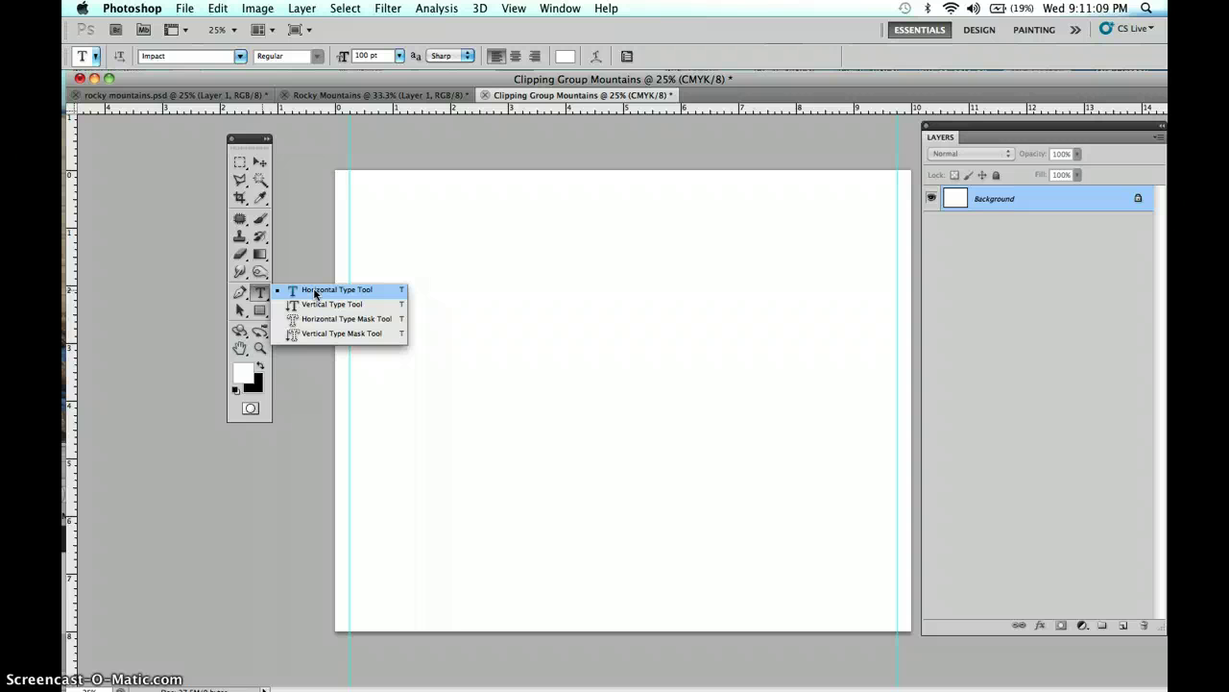
{"action": "left_click", "coordinate": [314, 292]}
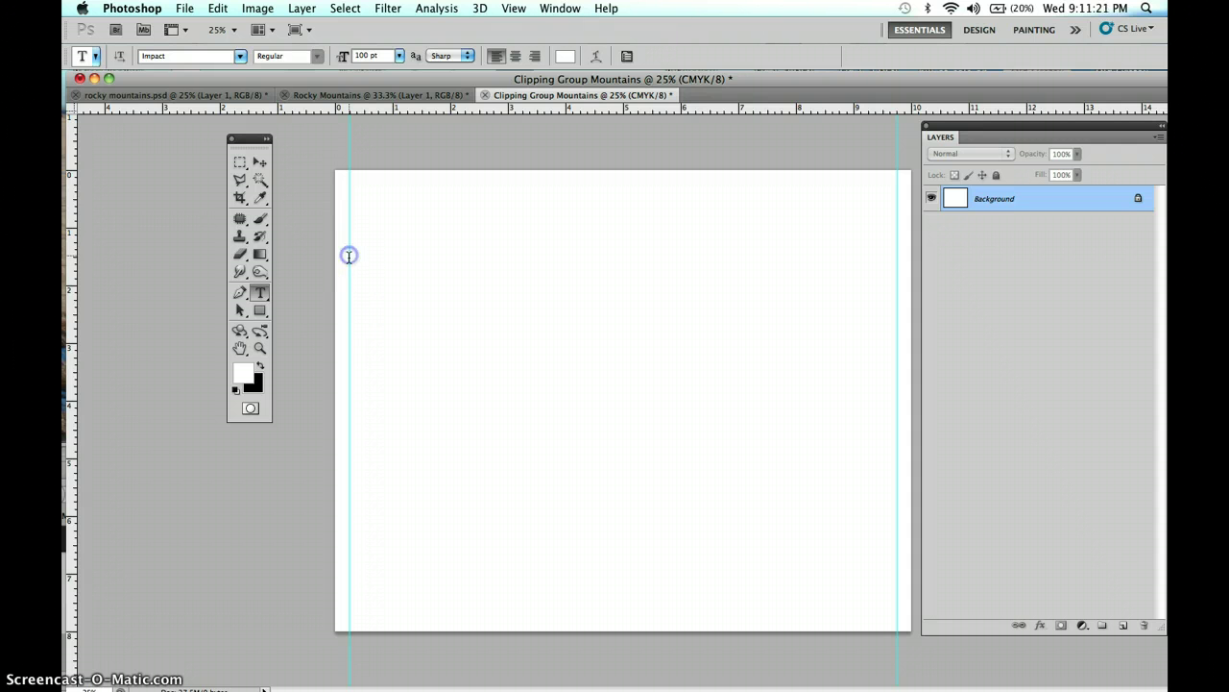
Start a text layer at the left guide and set its text colour to light cyan #91e9ee
{"action": "left_click", "coordinate": [348, 255]}
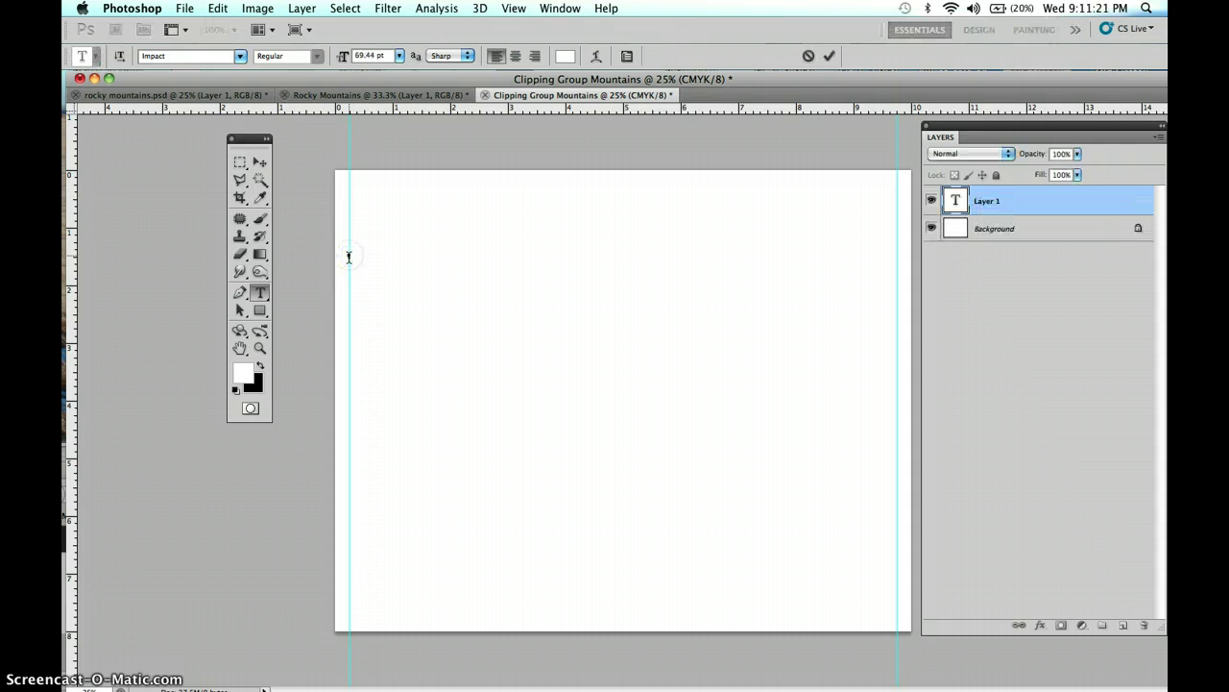
{"action": "left_click", "coordinate": [565, 57]}
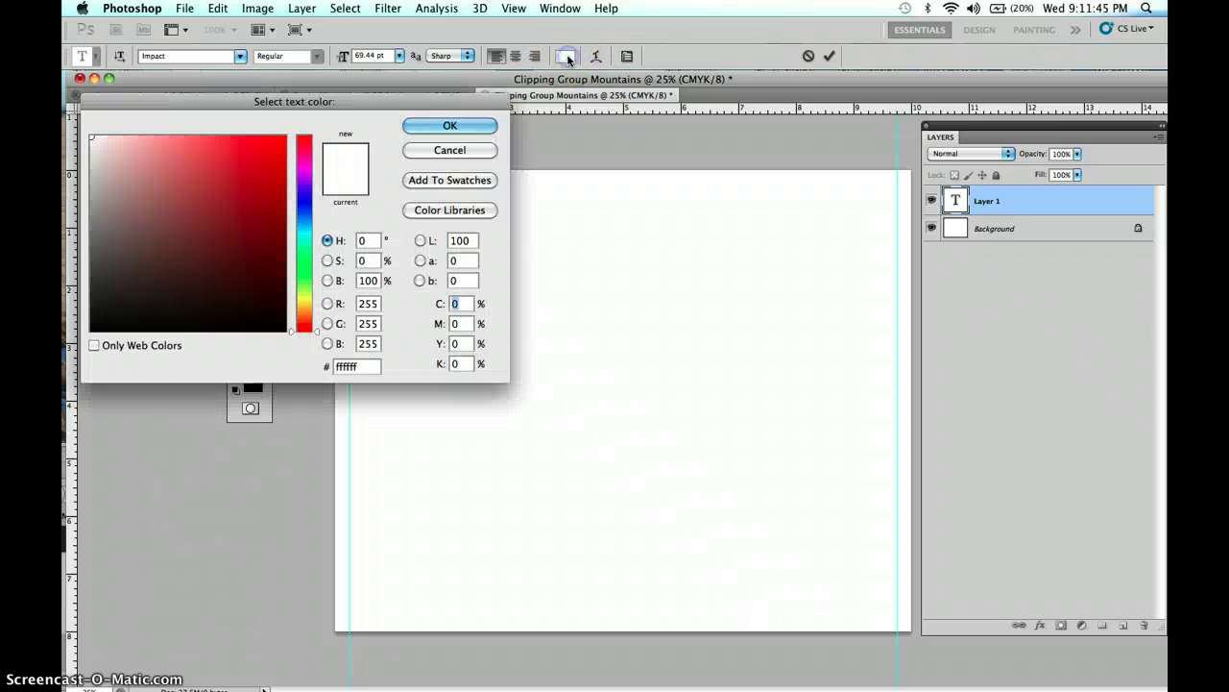
{"action": "left_click", "coordinate": [304, 231]}
{"action": "left_click_drag", "start_coordinate": [160, 151], "coordinate": [135, 146]}
{"action": "left_click", "coordinate": [168, 148]}
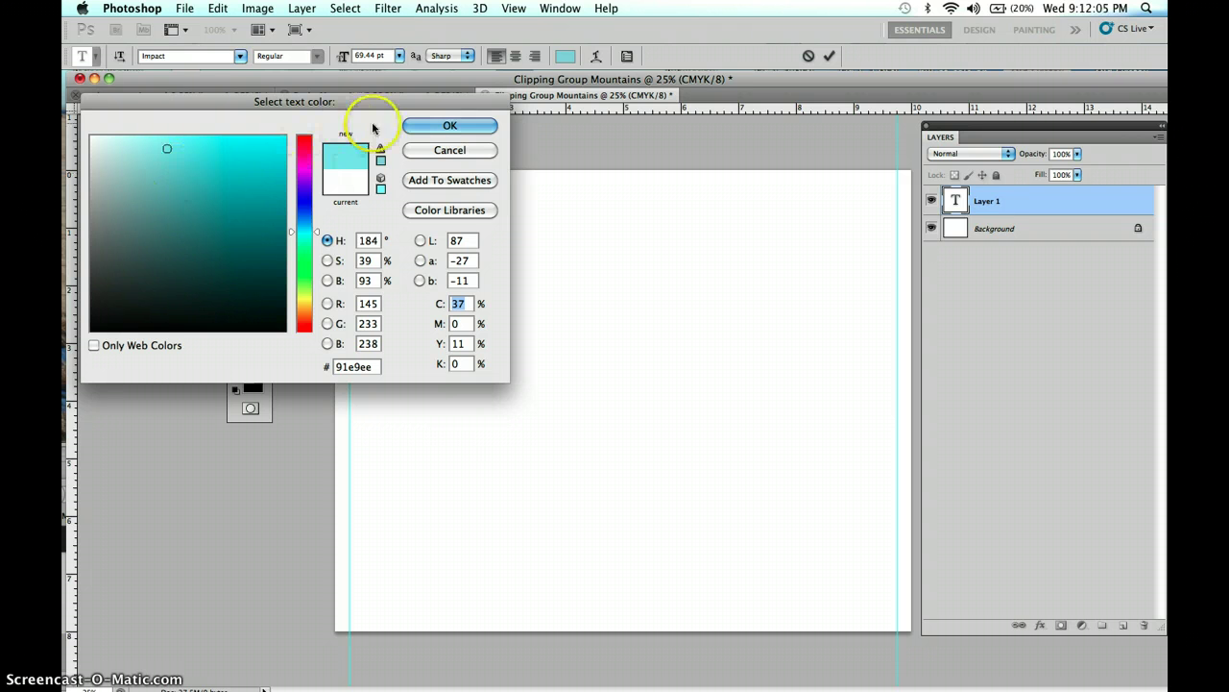
{"action": "left_click", "coordinate": [431, 127]}
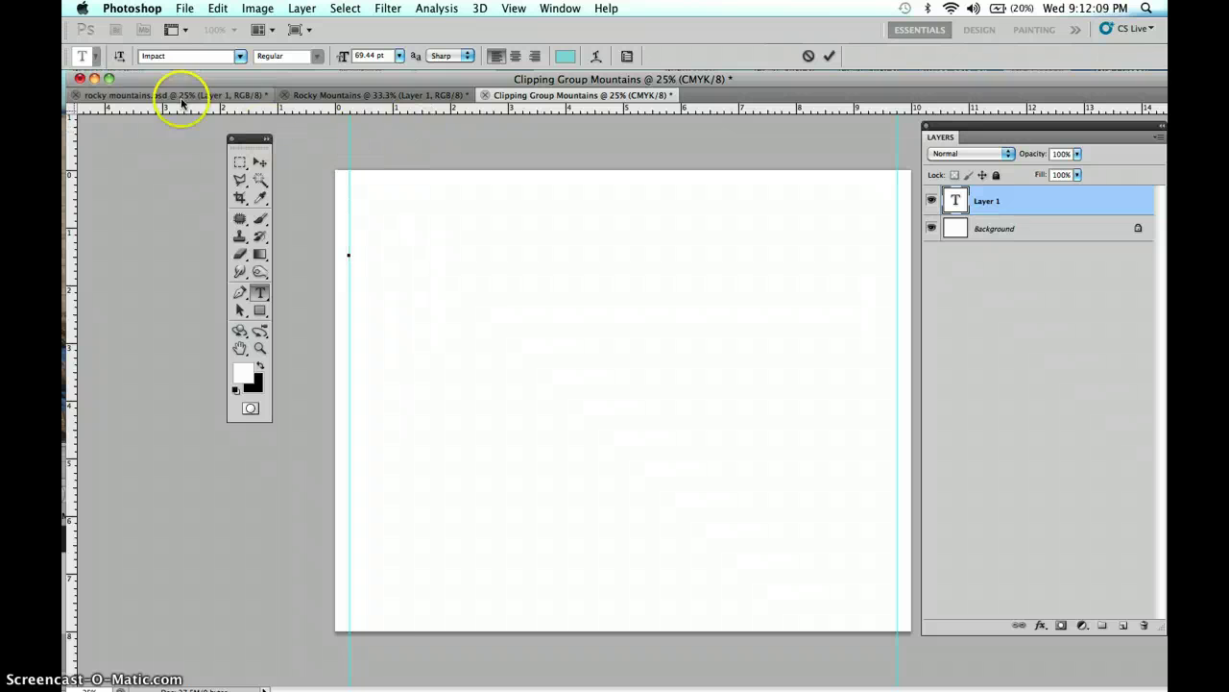
Keep Impact as the font and type 'Rocky Mountains' at the insertion point
{"action": "left_click", "coordinate": [236, 56]}
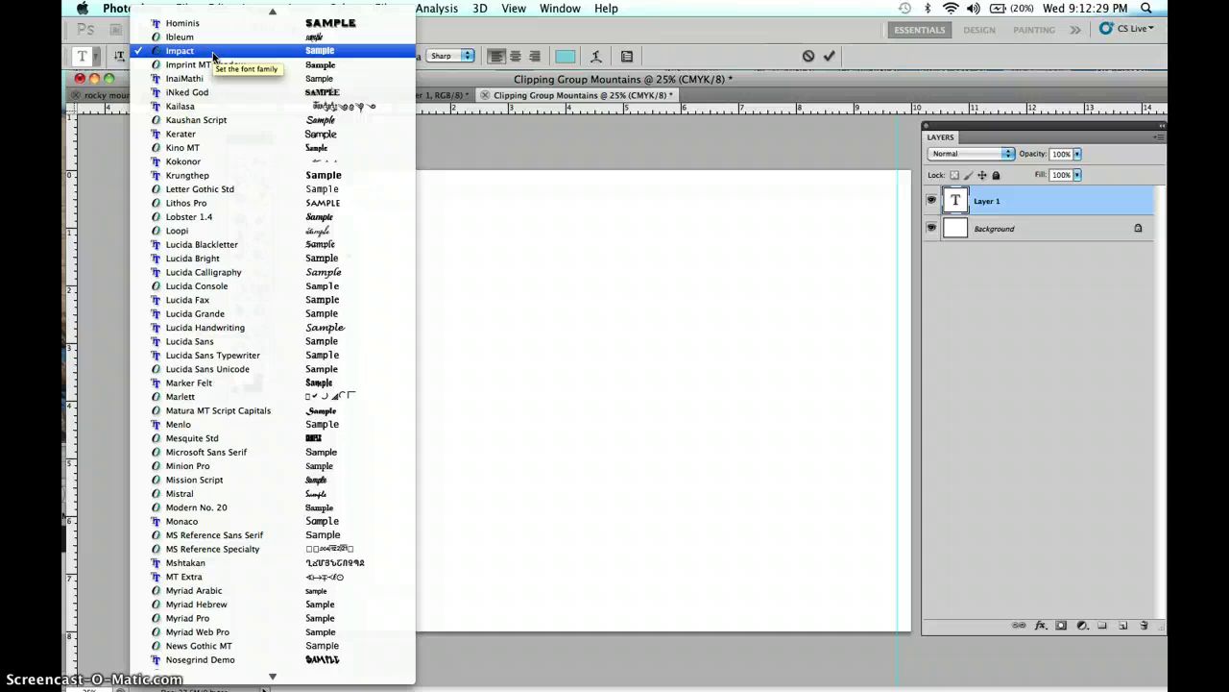
{"action": "left_click", "coordinate": [323, 51]}
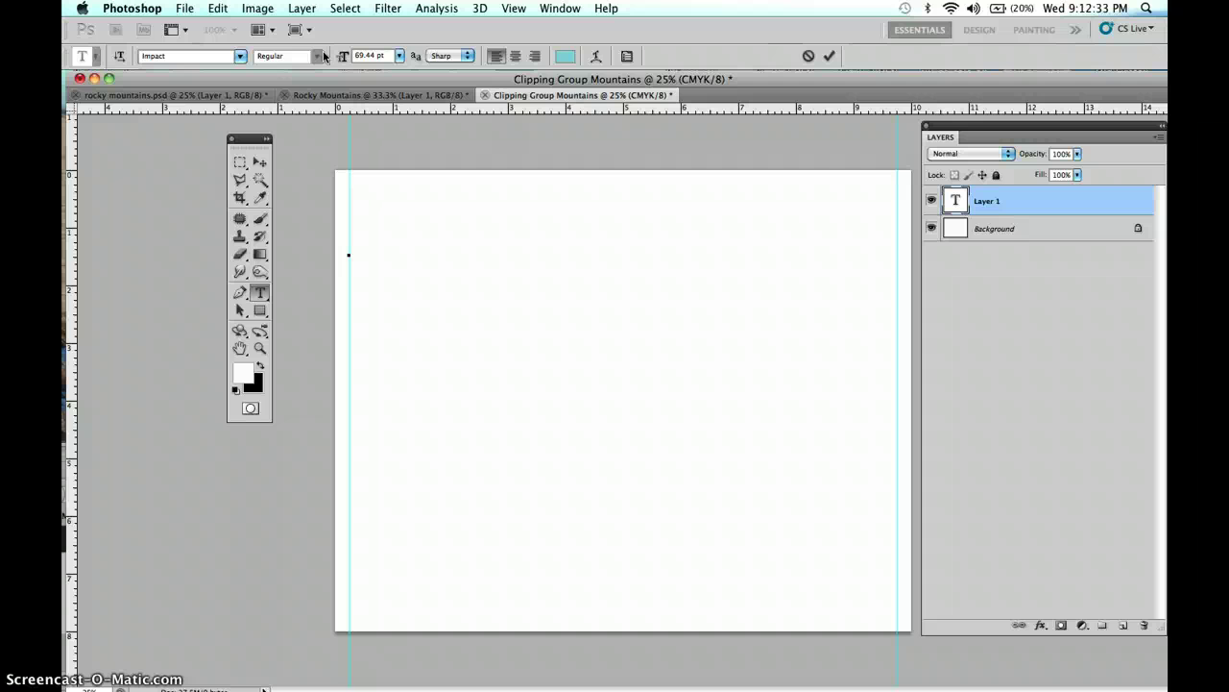
{"action": "type", "text": "Rock"}
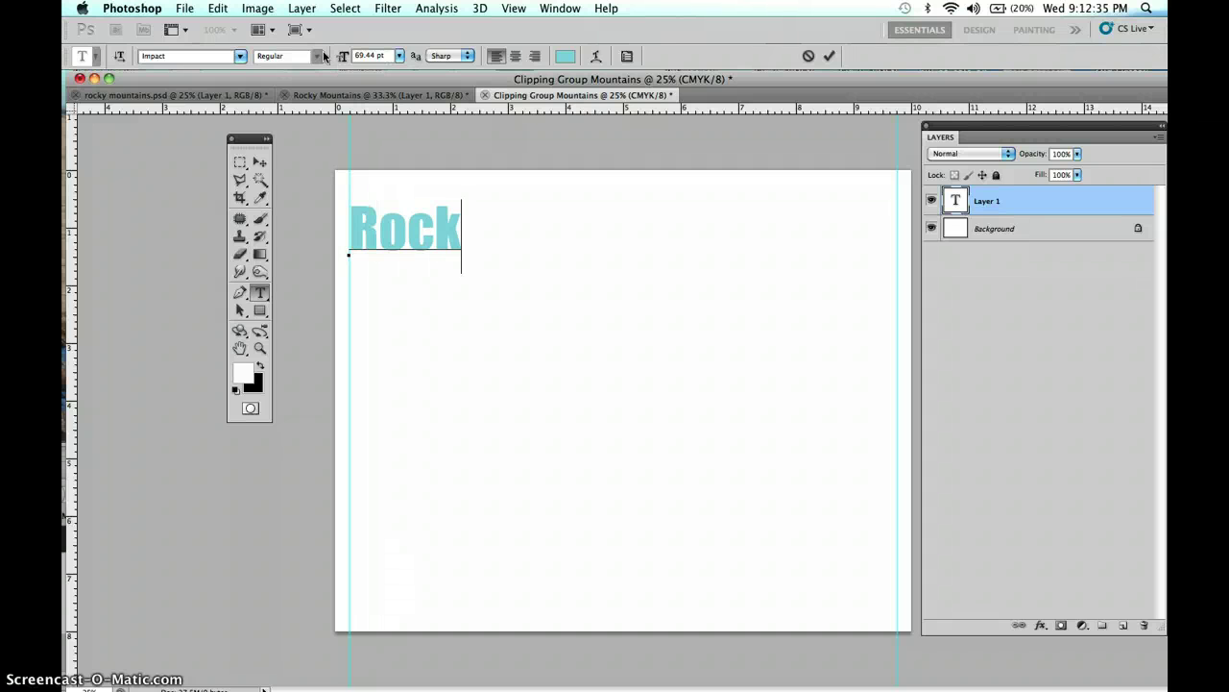
{"action": "type", "text": "y Mou"}
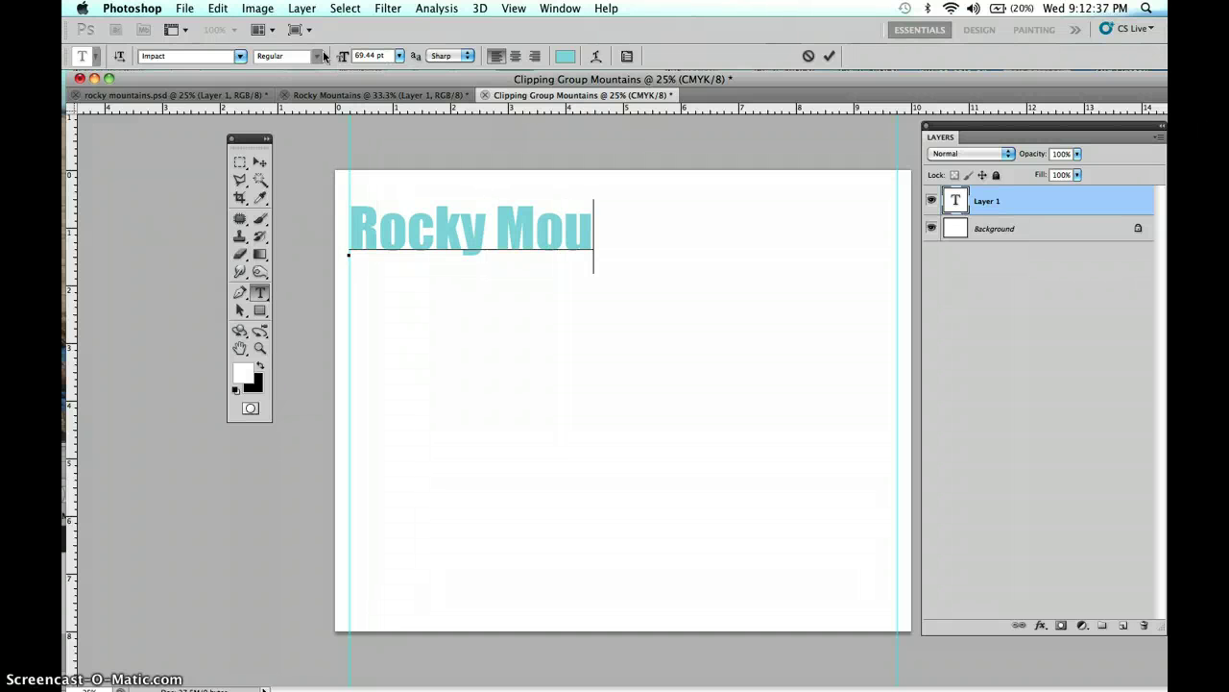
{"action": "type", "text": "ntains"}
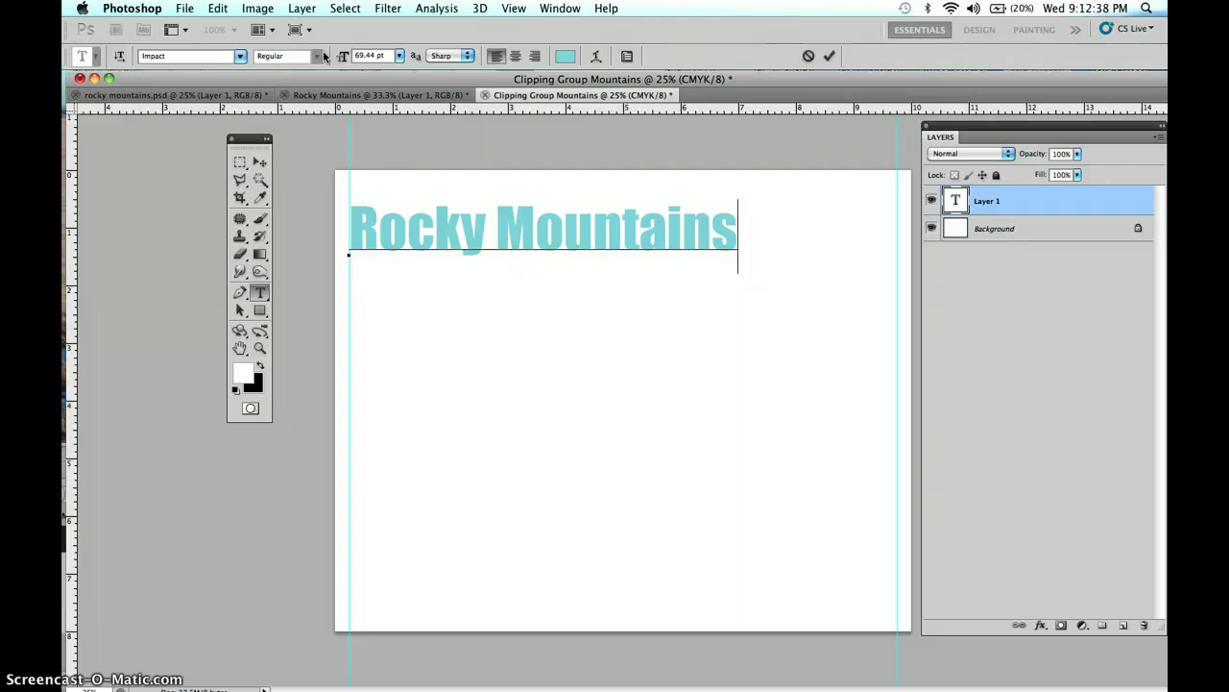
Commit the text, select all of it, and scrub the font size up to 98.44 pt
{"action": "left_click", "coordinate": [586, 300]}
{"action": "left_click", "coordinate": [730, 342]}
{"action": "left_click", "coordinate": [1030, 199]}
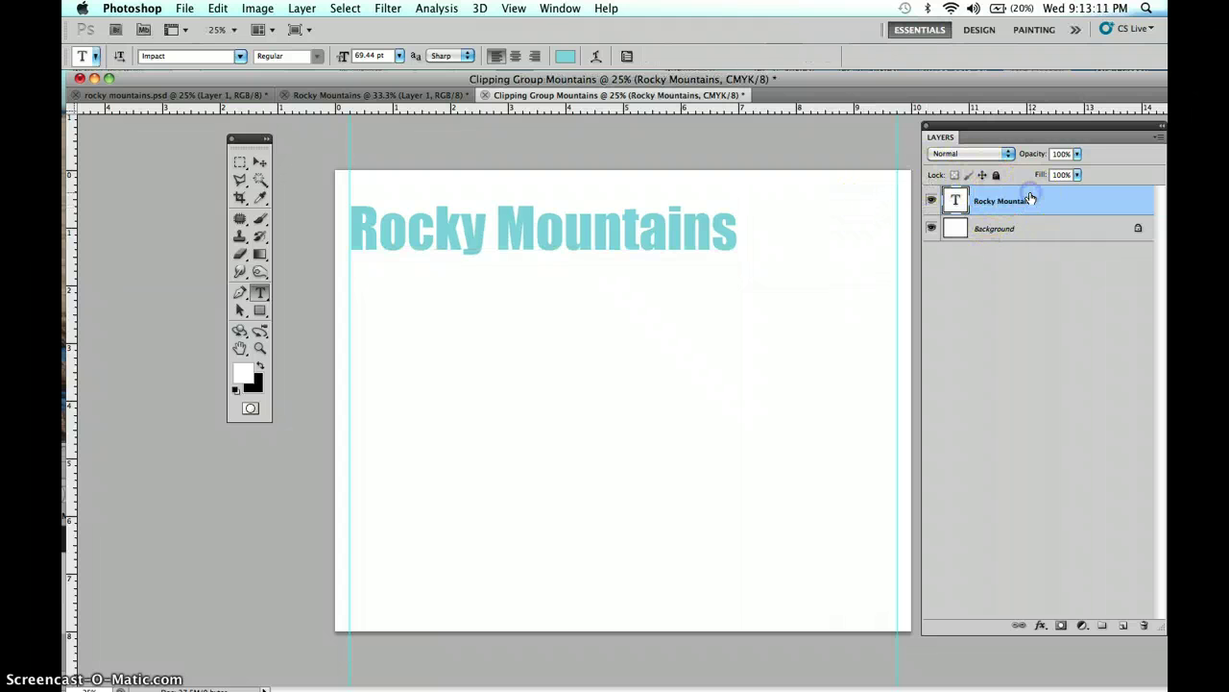
{"action": "double_click", "coordinate": [955, 200]}
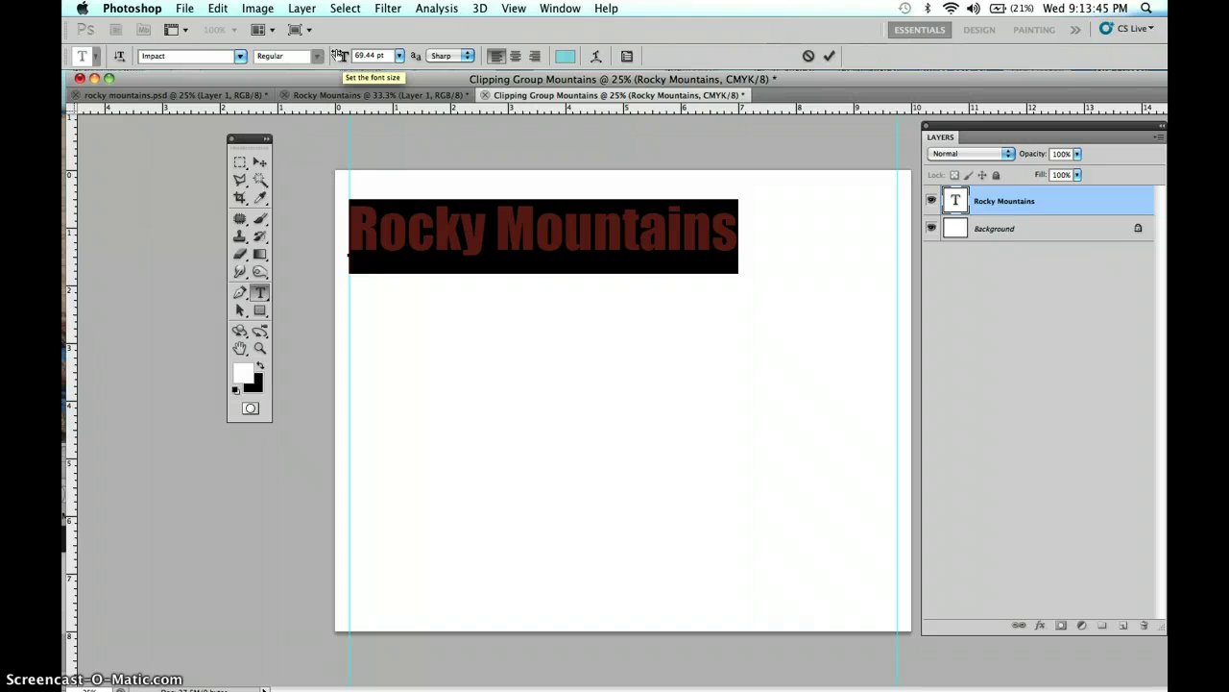
{"action": "left_click", "coordinate": [348, 64]}
{"action": "left_click_drag", "start_coordinate": [348, 63], "coordinate": [365, 55]}
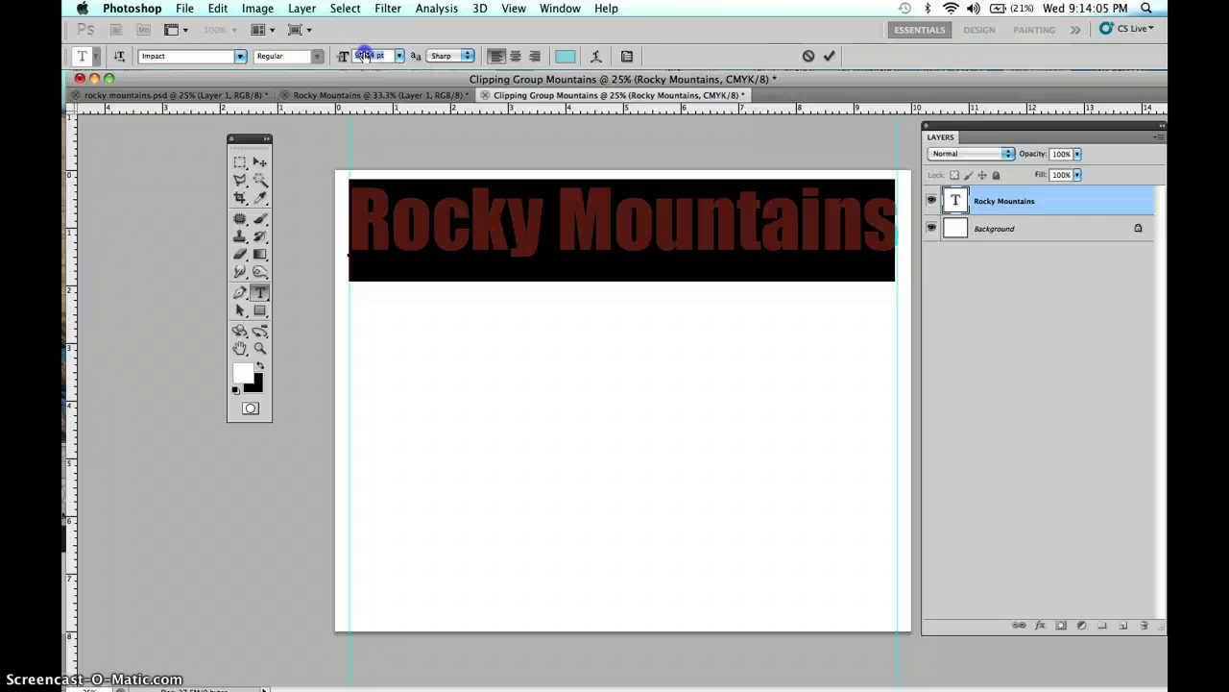
{"action": "left_click_drag", "start_coordinate": [364, 55], "coordinate": [365, 55]}
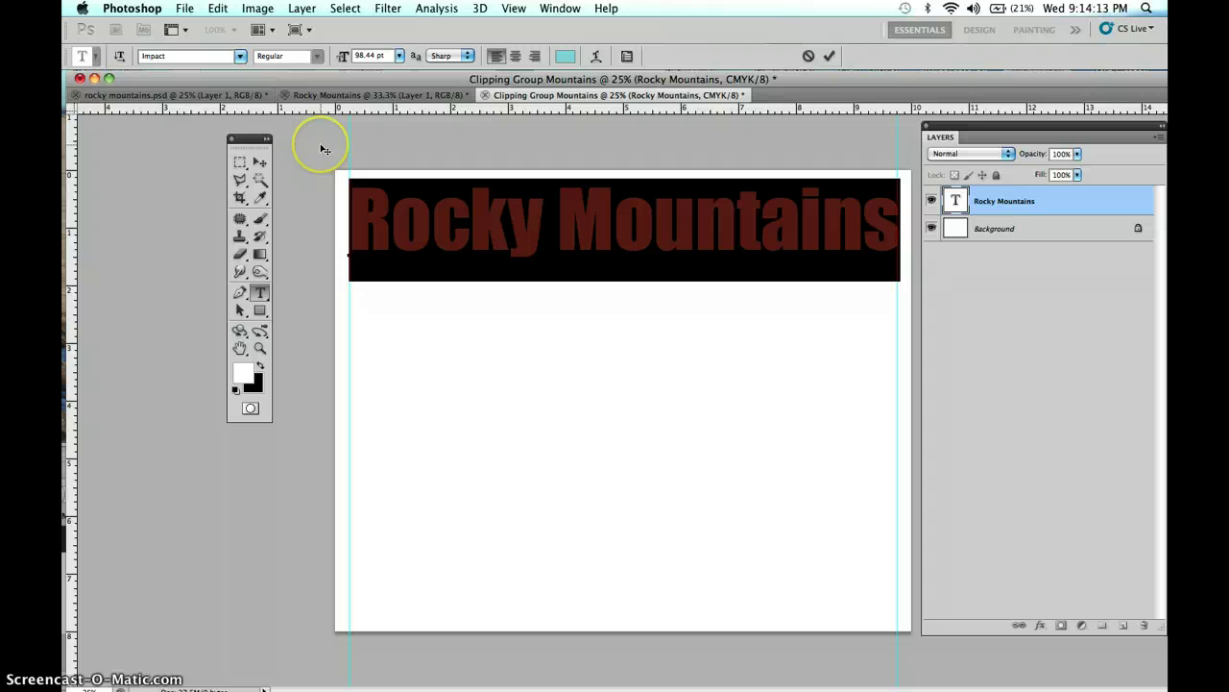
Commit the text and switch to the Move tool on the Rocky Mountains layer
{"action": "left_click", "coordinate": [258, 163]}
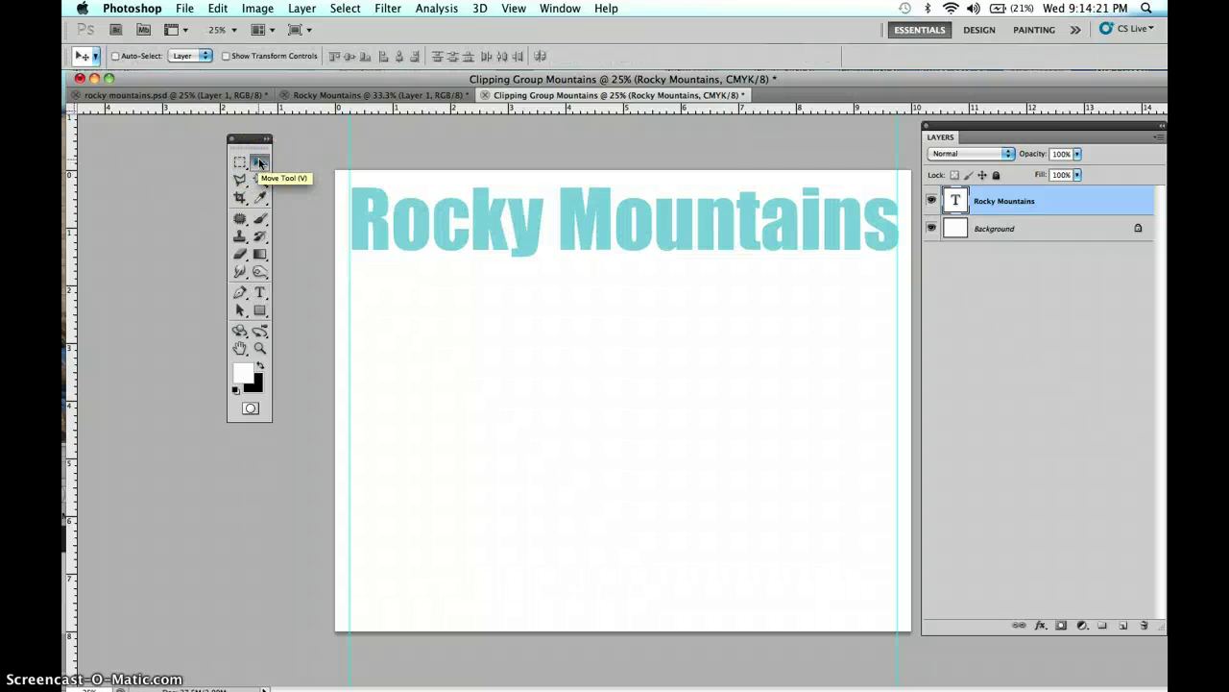
{"action": "left_click", "coordinate": [258, 165]}
{"action": "left_click", "coordinate": [231, 233]}
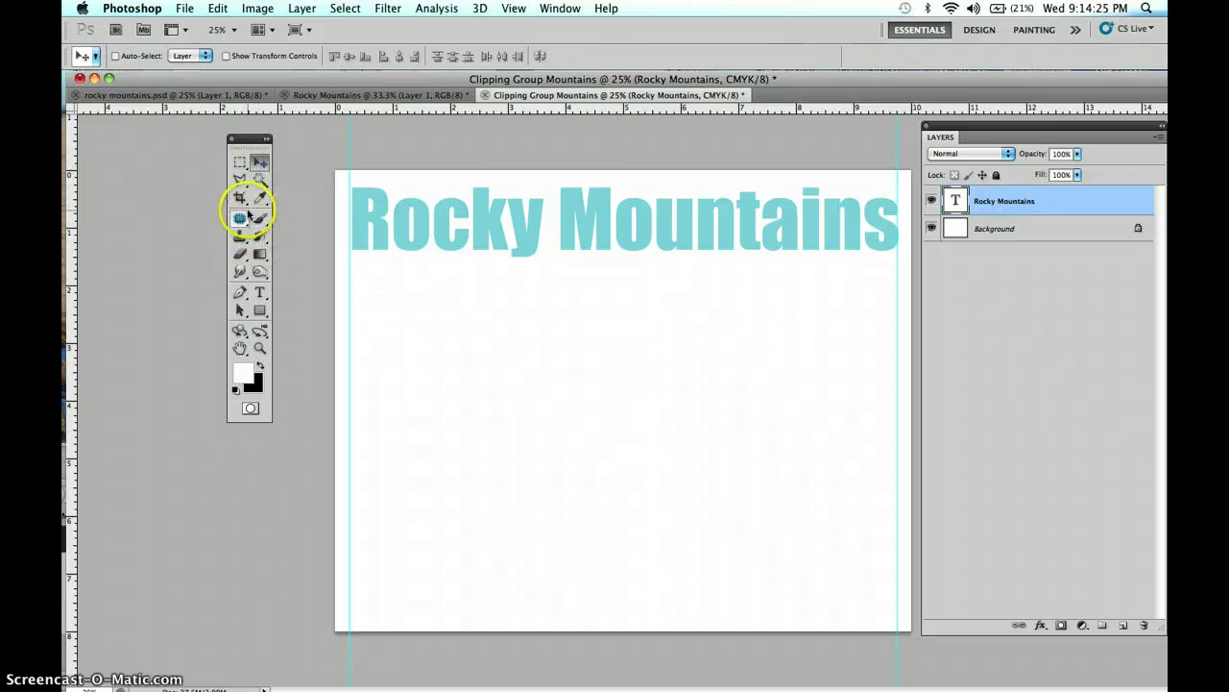
{"action": "left_click", "coordinate": [259, 163]}
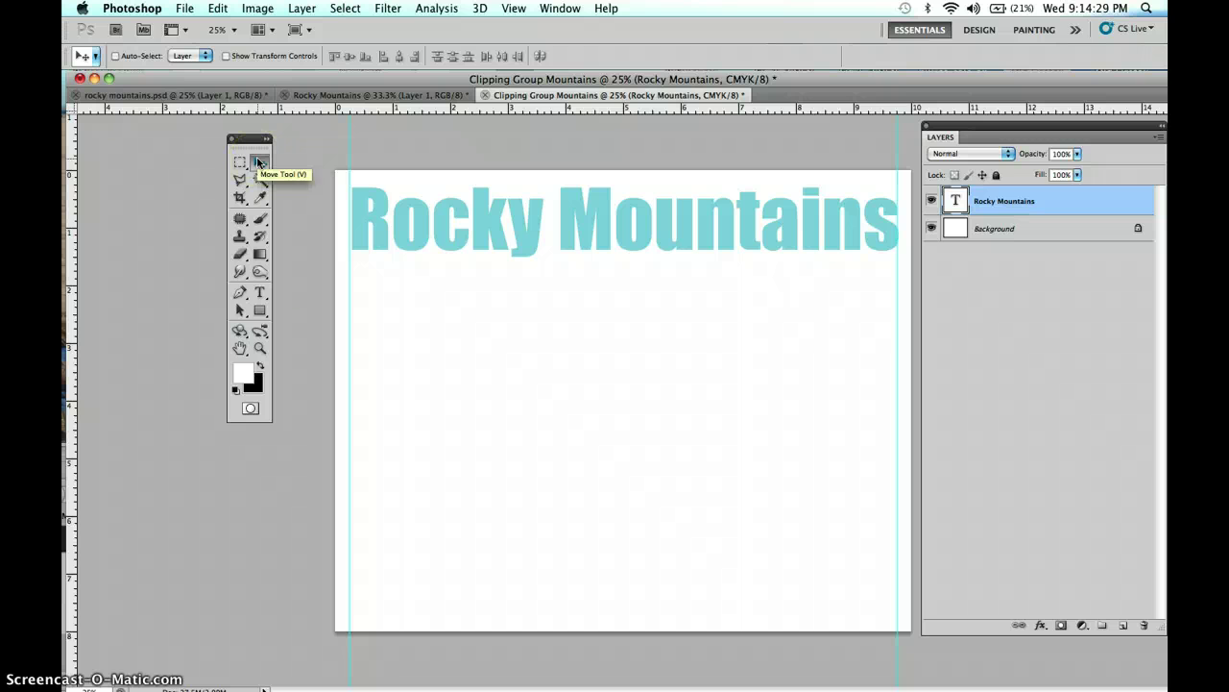
{"action": "left_click", "coordinate": [423, 228]}
{"action": "left_click", "coordinate": [787, 319]}
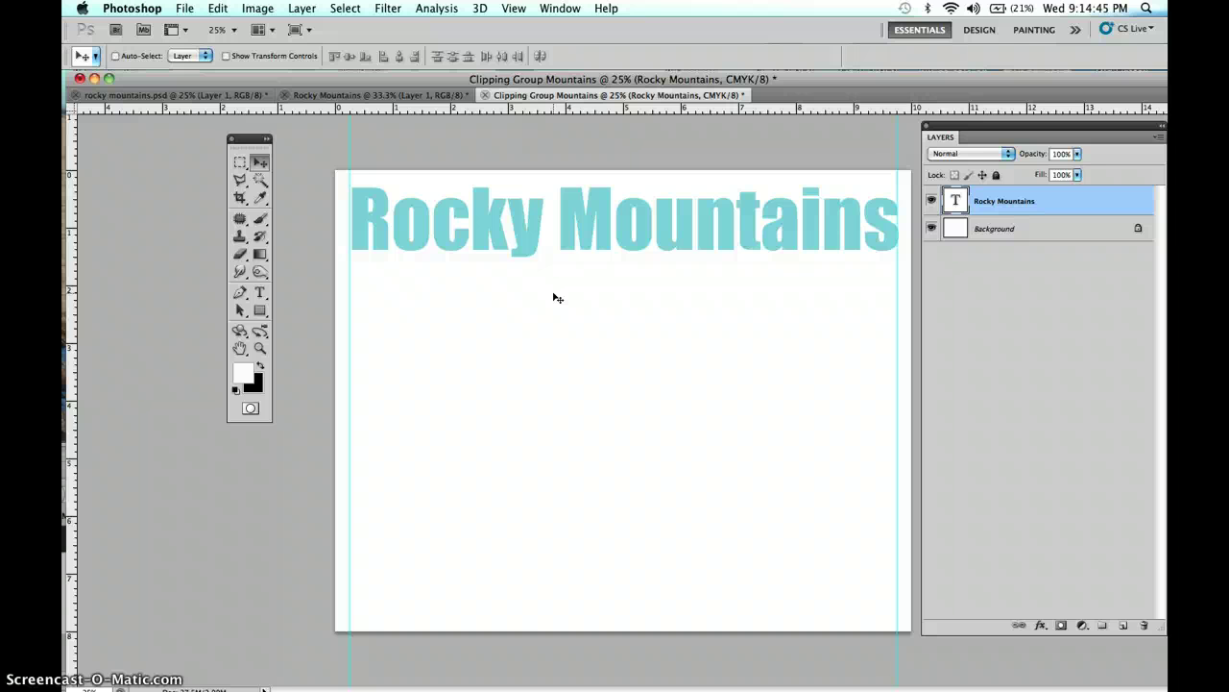
Nudge the Rocky Mountains title one step left and five steps lower
{"action": "key", "text": "Left"}
{"action": "key", "text": "Left"}
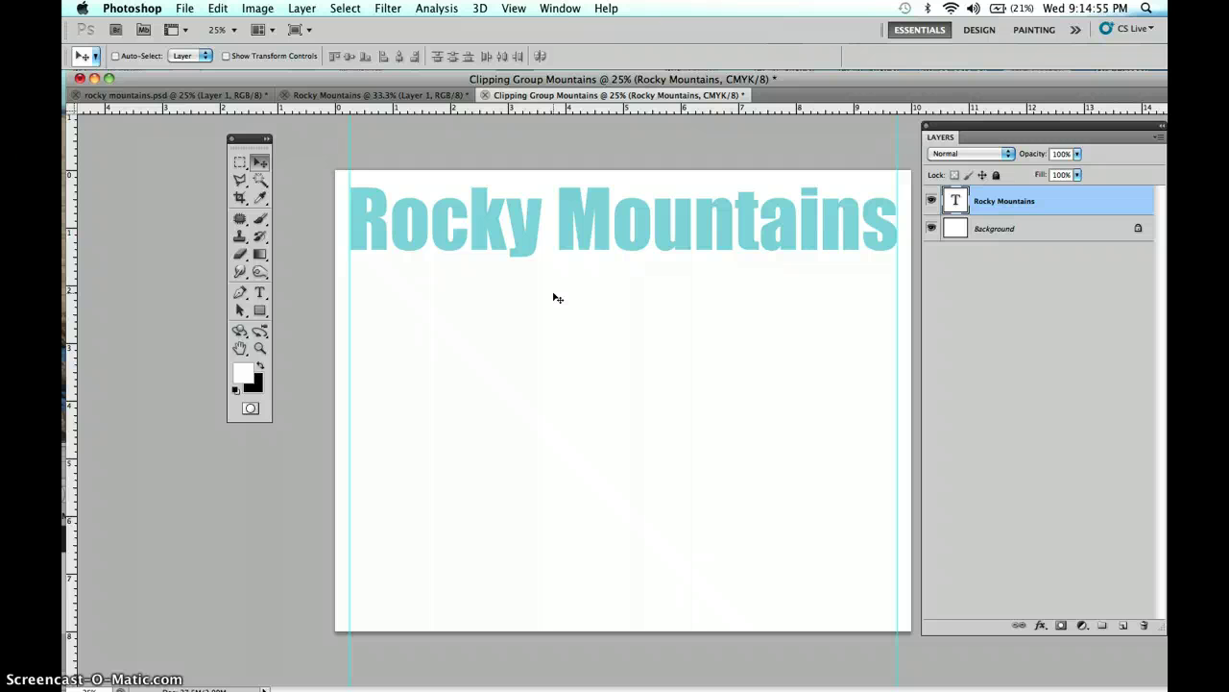
{"action": "key", "text": "Down"}
{"action": "key", "text": "Down"}
{"action": "key", "text": "Down"}
{"action": "key", "text": "Down"}
{"action": "key", "text": "Down"}
{"action": "key", "text": "Down"}
{"action": "key", "text": "Down"}
{"action": "key", "text": "Down"}
{"action": "key", "text": "Down"}
{"action": "key", "text": "Down"}
{"action": "key", "text": "Down"}
{"action": "key", "text": "Down"}
{"action": "key", "text": "Down"}
{"action": "key", "text": "Down"}
{"action": "key", "text": "Down"}
{"action": "key", "text": "Down"}
{"action": "key", "text": "Down"}
{"action": "key", "text": "Down"}
{"action": "key", "text": "Down"}
{"action": "key", "text": "Down"}
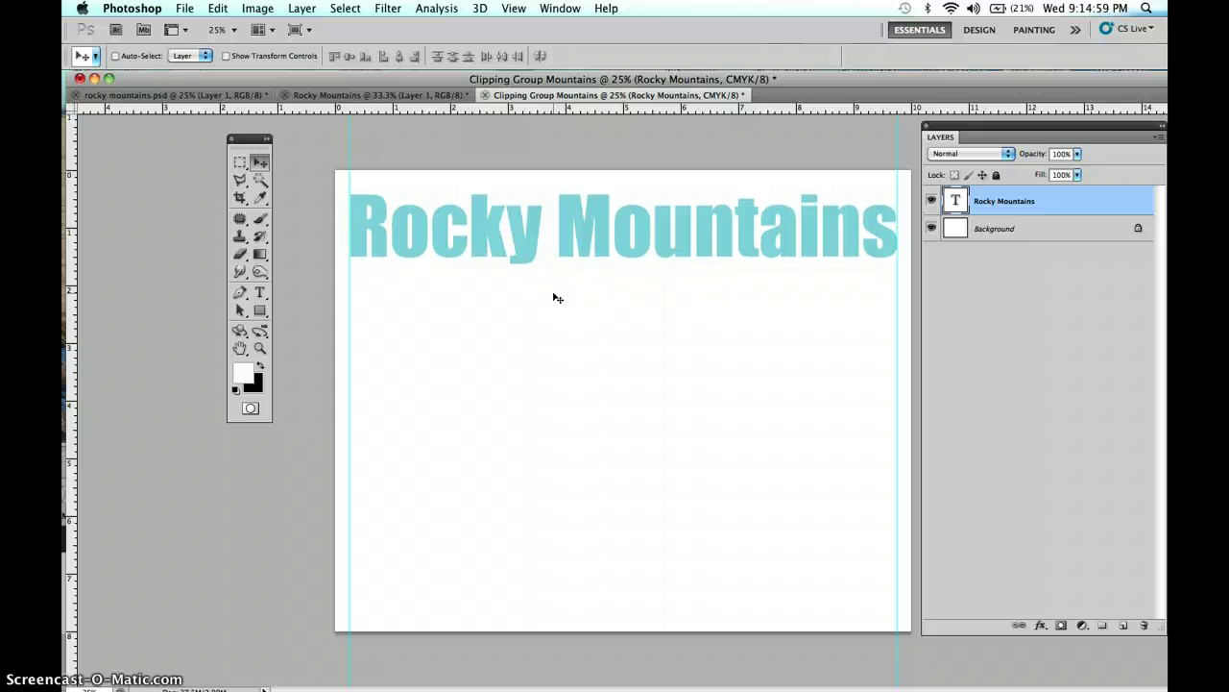
{"action": "key", "text": "Down"}
{"action": "key", "text": "Down"}
{"action": "key", "text": "Down"}
{"action": "key", "text": "Down"}
{"action": "key", "text": "Down"}
{"action": "key", "text": "Down"}
{"action": "key", "text": "Down"}
{"action": "key", "text": "Down"}
{"action": "key", "text": "Down"}
{"action": "key", "text": "Down"}
{"action": "key", "text": "Down"}
{"action": "key", "text": "Down"}
{"action": "key", "text": "Down"}
{"action": "key", "text": "Down"}
{"action": "key", "text": "Down"}
{"action": "key", "text": "Down"}
{"action": "key", "text": "Down"}
{"action": "key", "text": "Down"}
{"action": "key", "text": "Down"}
{"action": "key", "text": "Down"}
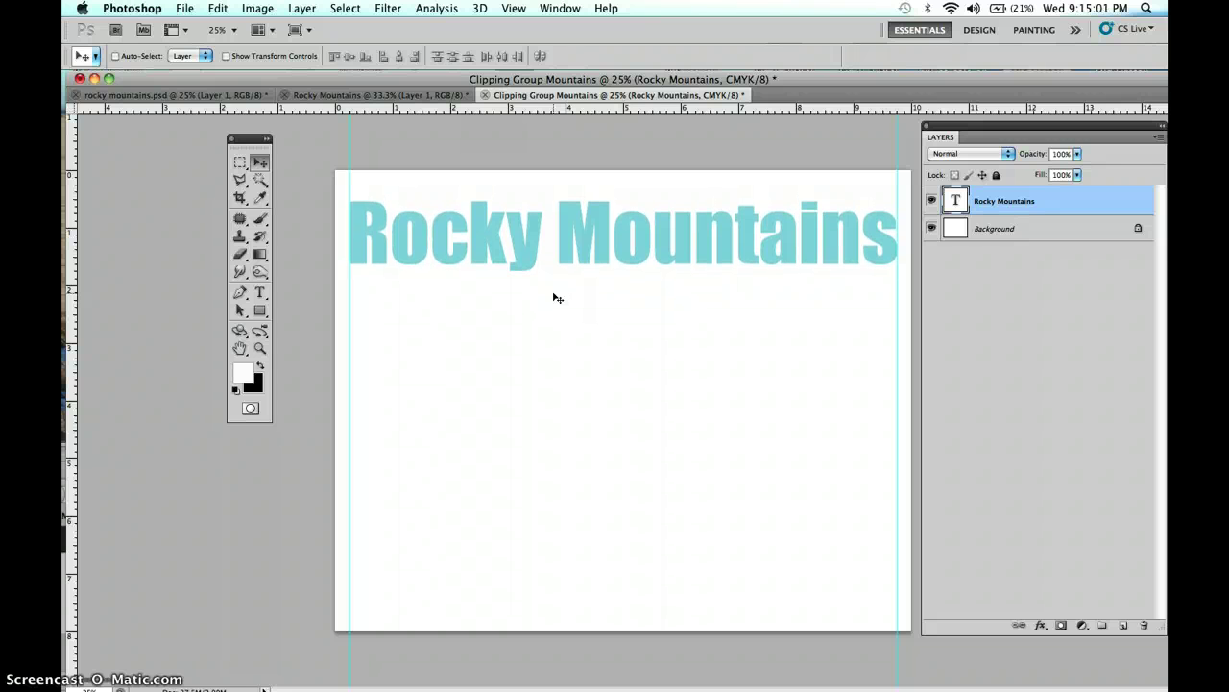
{"action": "key", "text": "Down"}
{"action": "key", "text": "Down"}
{"action": "key", "text": "Down"}
{"action": "key", "text": "Down"}
{"action": "key", "text": "Down"}
{"action": "key", "text": "Down"}
{"action": "key", "text": "Down"}
{"action": "key", "text": "Down"}
{"action": "key", "text": "Down"}
{"action": "key", "text": "Down"}
{"action": "key", "text": "Down"}
{"action": "key", "text": "Down"}
{"action": "key", "text": "Down"}
{"action": "key", "text": "Down"}
{"action": "key", "text": "Down"}
{"action": "key", "text": "Down"}
{"action": "key", "text": "Down"}
{"action": "key", "text": "Down"}
{"action": "key", "text": "Down"}
{"action": "key", "text": "Down"}
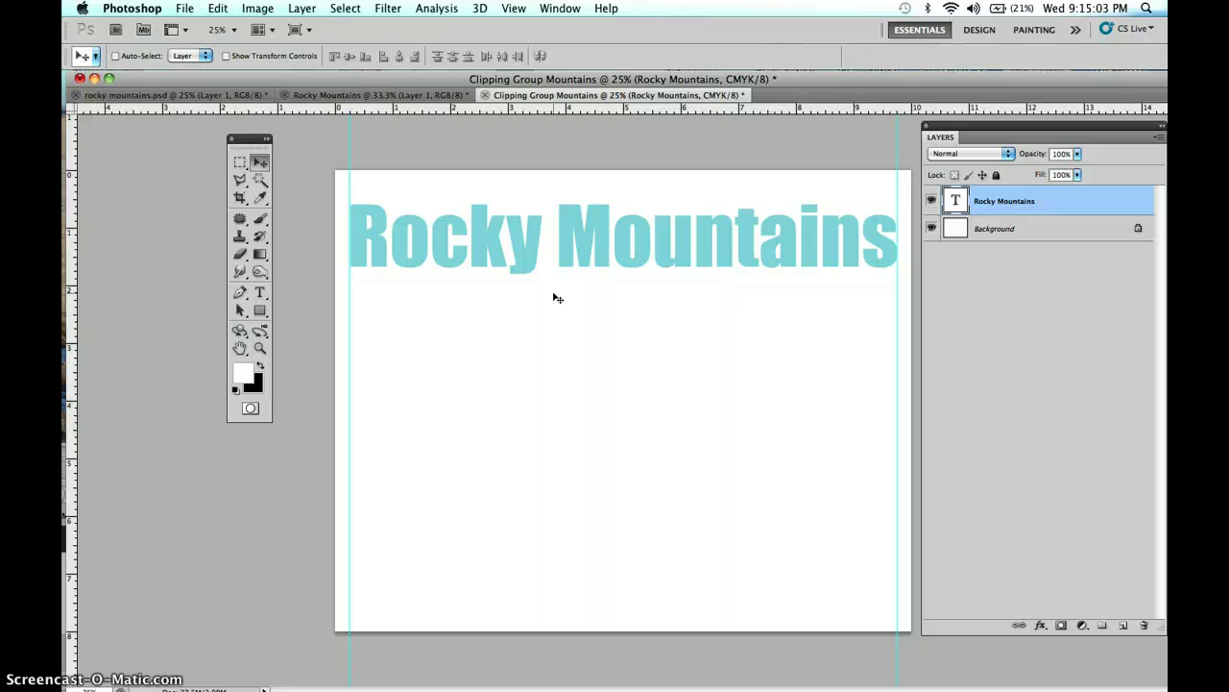
{"action": "key", "text": "Down"}
{"action": "key", "text": "Down"}
{"action": "key", "text": "Down"}
{"action": "key", "text": "Down"}
{"action": "key", "text": "Down"}
{"action": "key", "text": "Down"}
{"action": "key", "text": "Down"}
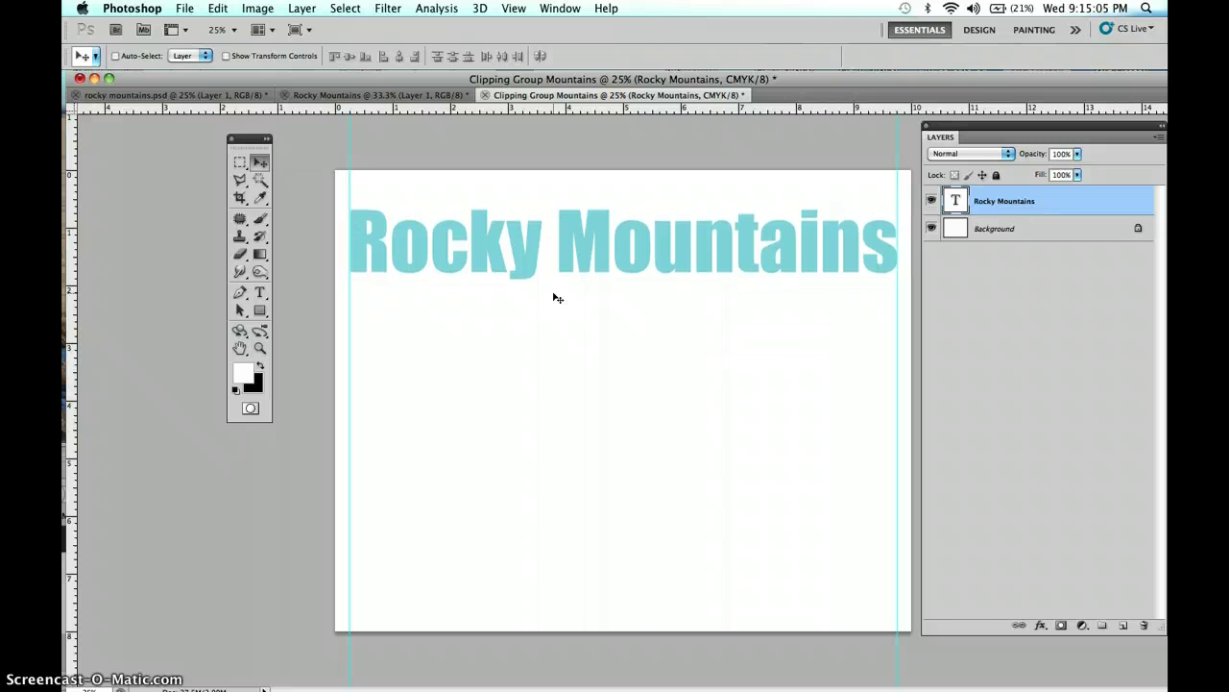
{"action": "key", "text": "Down"}
{"action": "key", "text": "Down"}
{"action": "key", "text": "Down"}
{"action": "key", "text": "Down"}
{"action": "key", "text": "Down"}
{"action": "key", "text": "Down"}
{"action": "key", "text": "Down"}
{"action": "key", "text": "Down"}
{"action": "key", "text": "Down"}
{"action": "key", "text": "Down"}
{"action": "key", "text": "Down"}
{"action": "key", "text": "Down"}
{"action": "key", "text": "Down"}
{"action": "key", "text": "Down"}
{"action": "key", "text": "Down"}
{"action": "key", "text": "Down"}
{"action": "key", "text": "Down"}
{"action": "key", "text": "Down"}
{"action": "key", "text": "Down"}
{"action": "key", "text": "Down"}
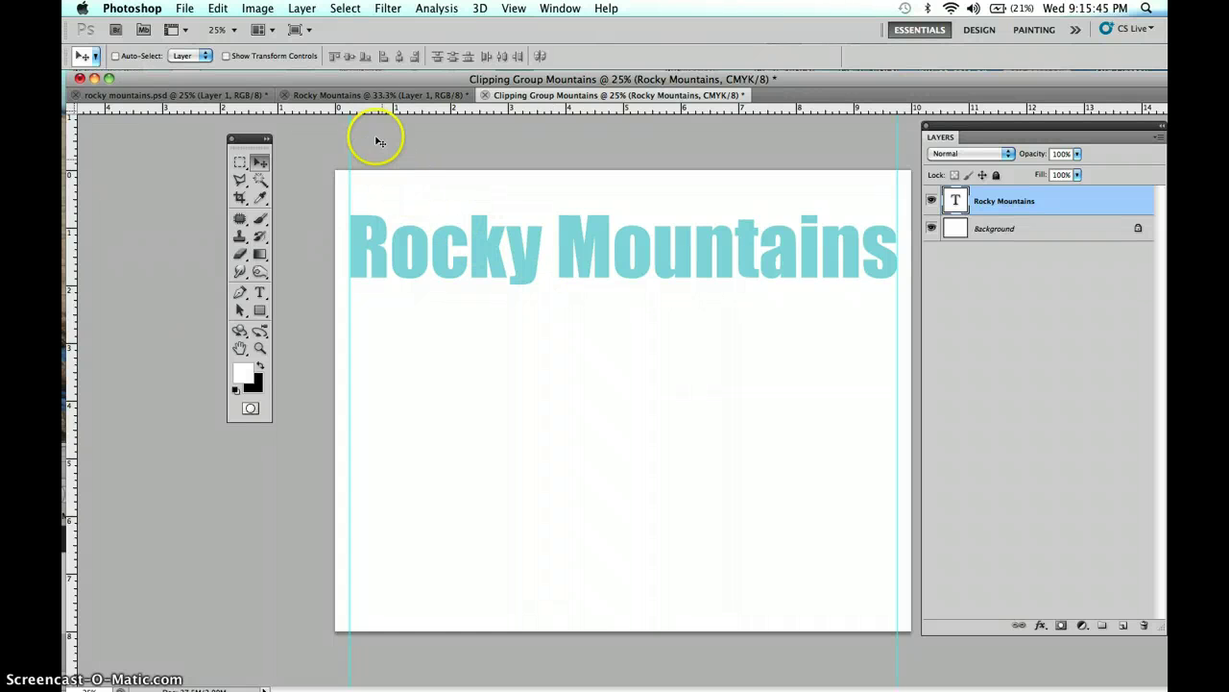
Switch to the Rocky Mountains document, tidy the panels and close the Character panel
{"action": "left_click", "coordinate": [366, 96]}
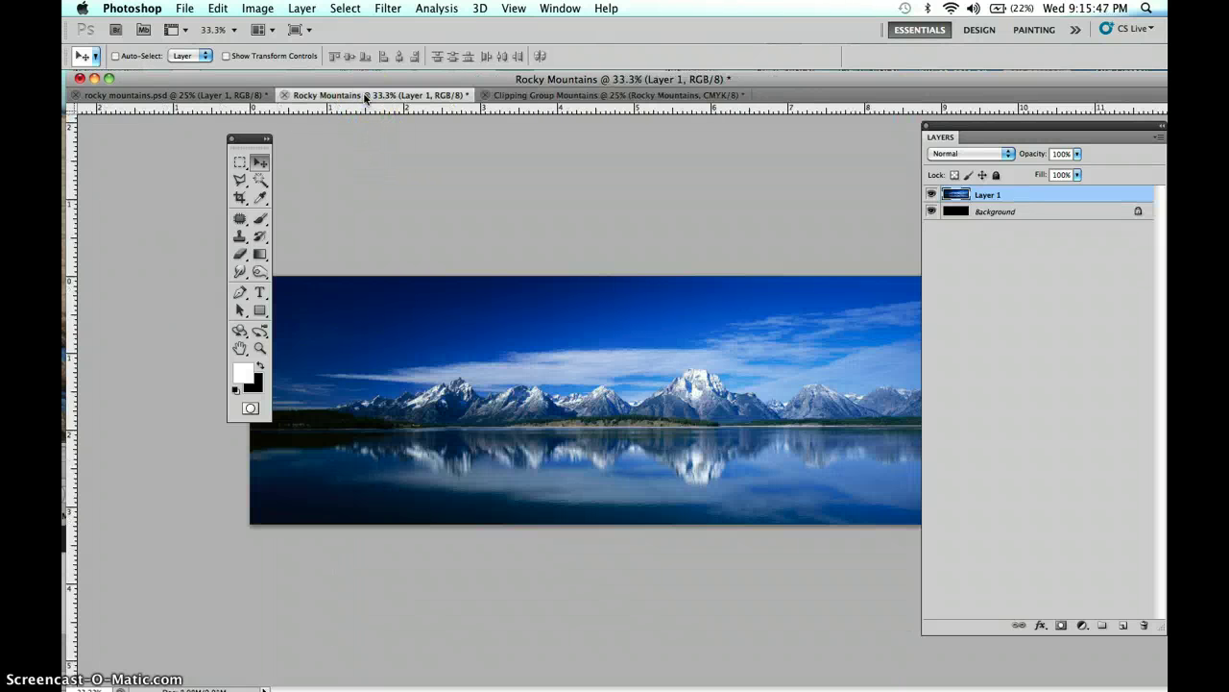
{"action": "left_click_drag", "start_coordinate": [250, 138], "coordinate": [164, 140]}
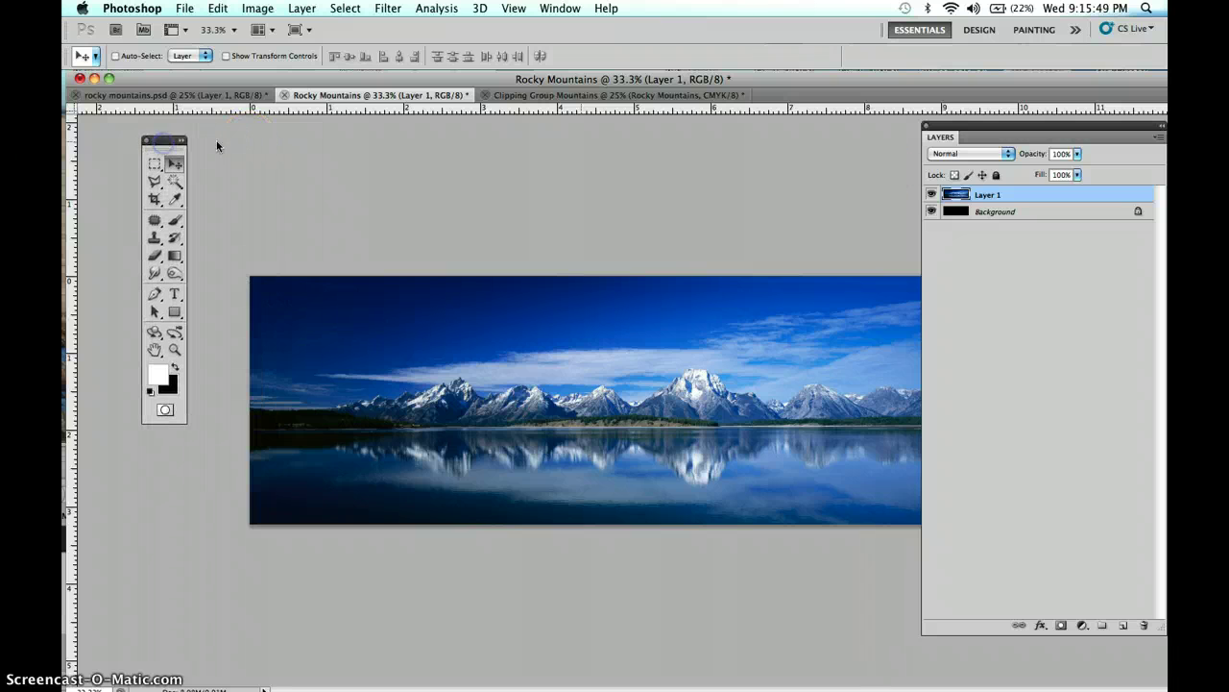
{"action": "left_click_drag", "start_coordinate": [965, 126], "coordinate": [1085, 167]}
{"action": "left_click", "coordinate": [961, 167]}
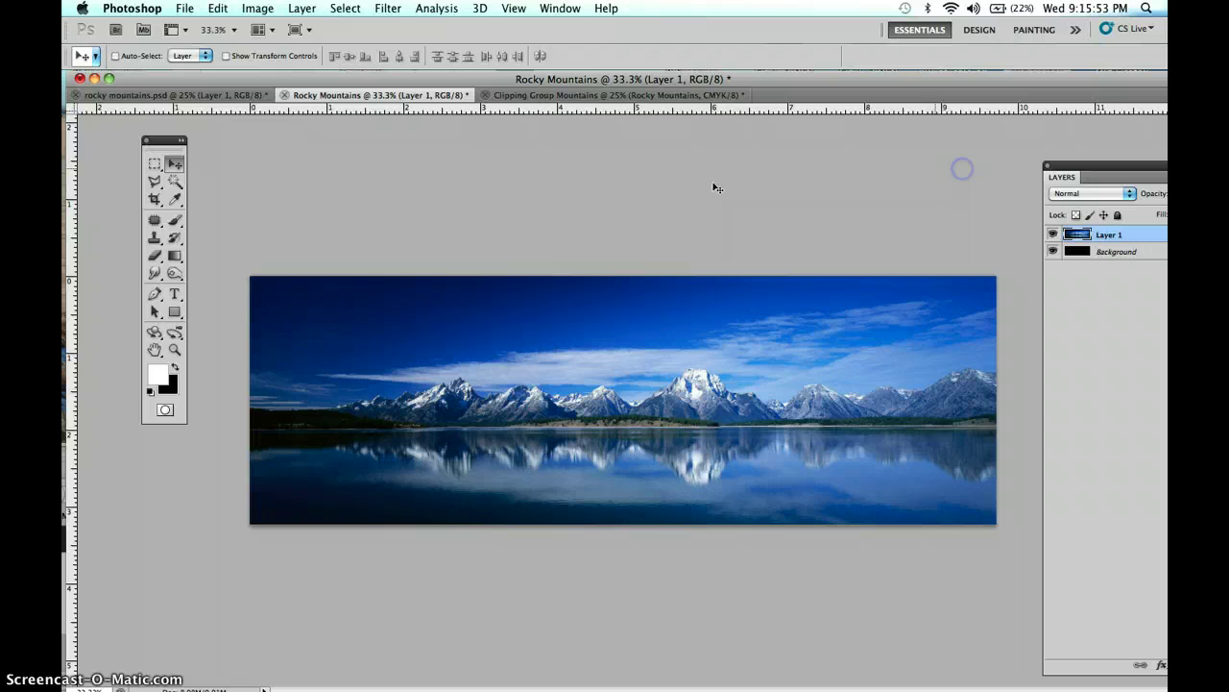
Select all of the mountain lake photo and copy it
{"action": "left_click", "coordinate": [345, 7]}
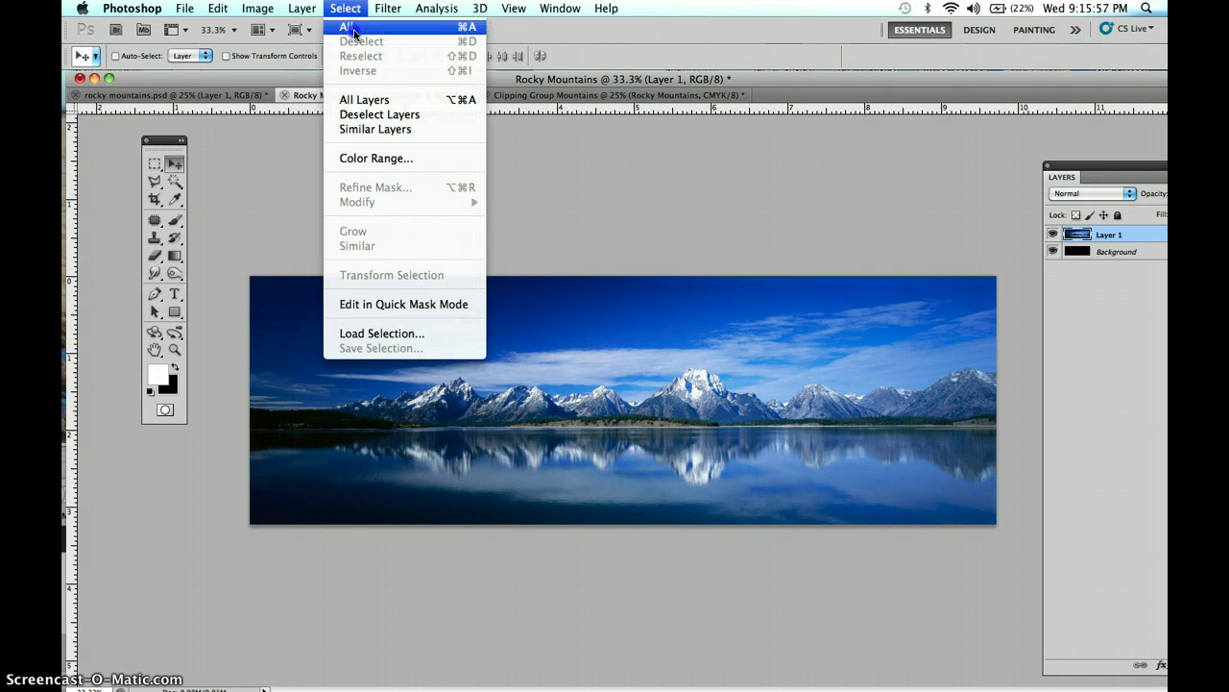
{"action": "left_click", "coordinate": [353, 33]}
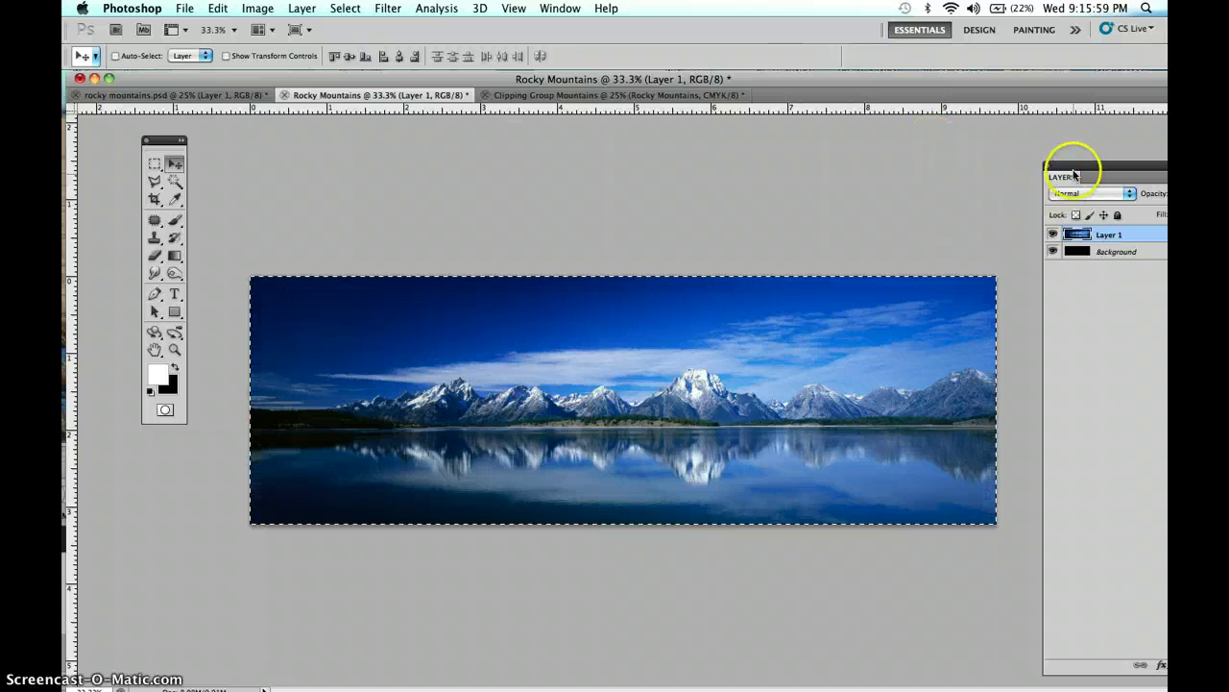
{"action": "left_click_drag", "start_coordinate": [1074, 174], "coordinate": [1028, 168]}
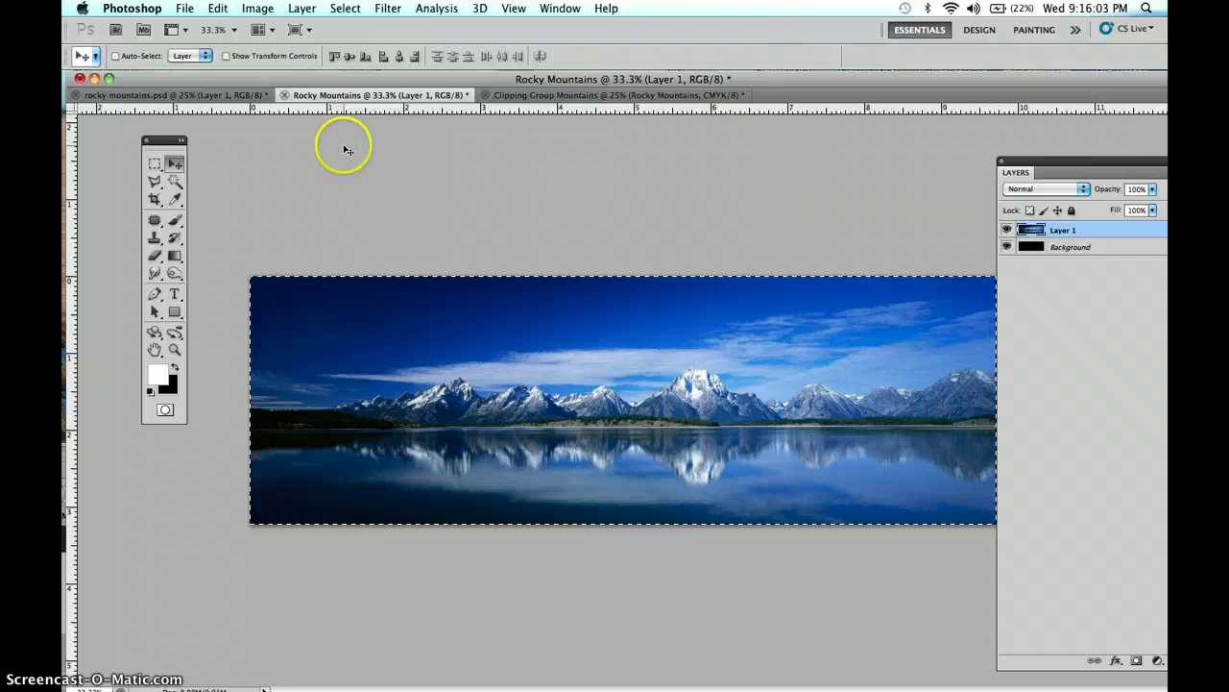
{"action": "left_click", "coordinate": [215, 9]}
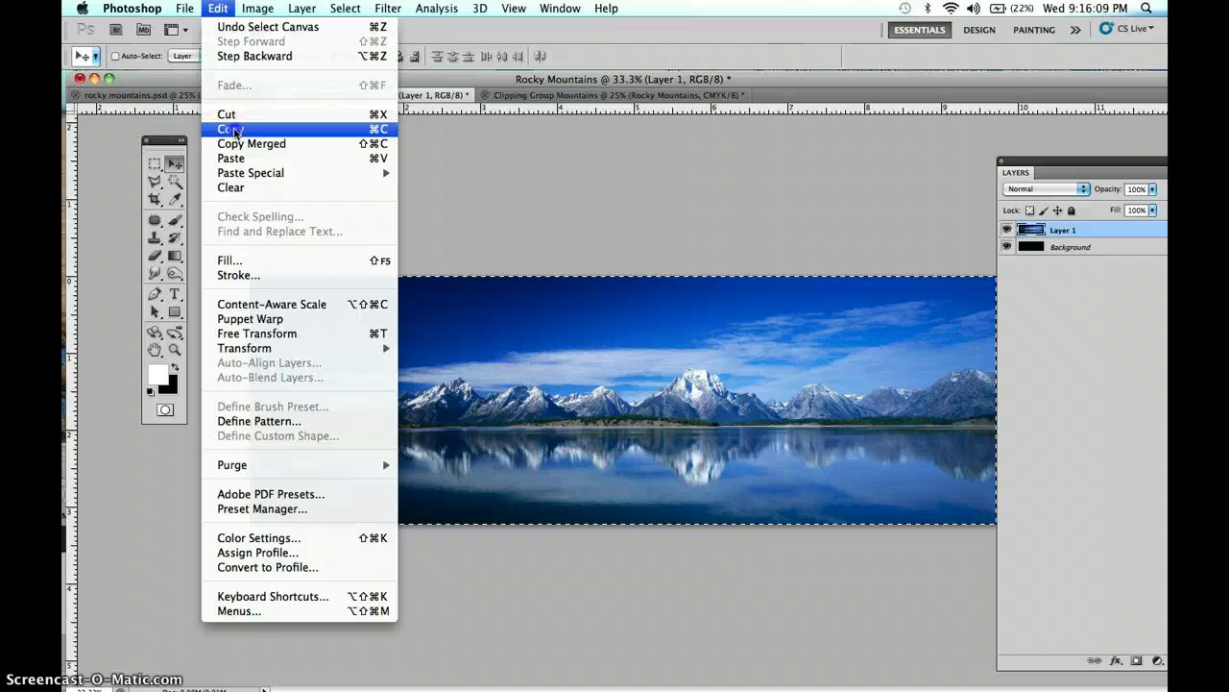
{"action": "left_click", "coordinate": [234, 130]}
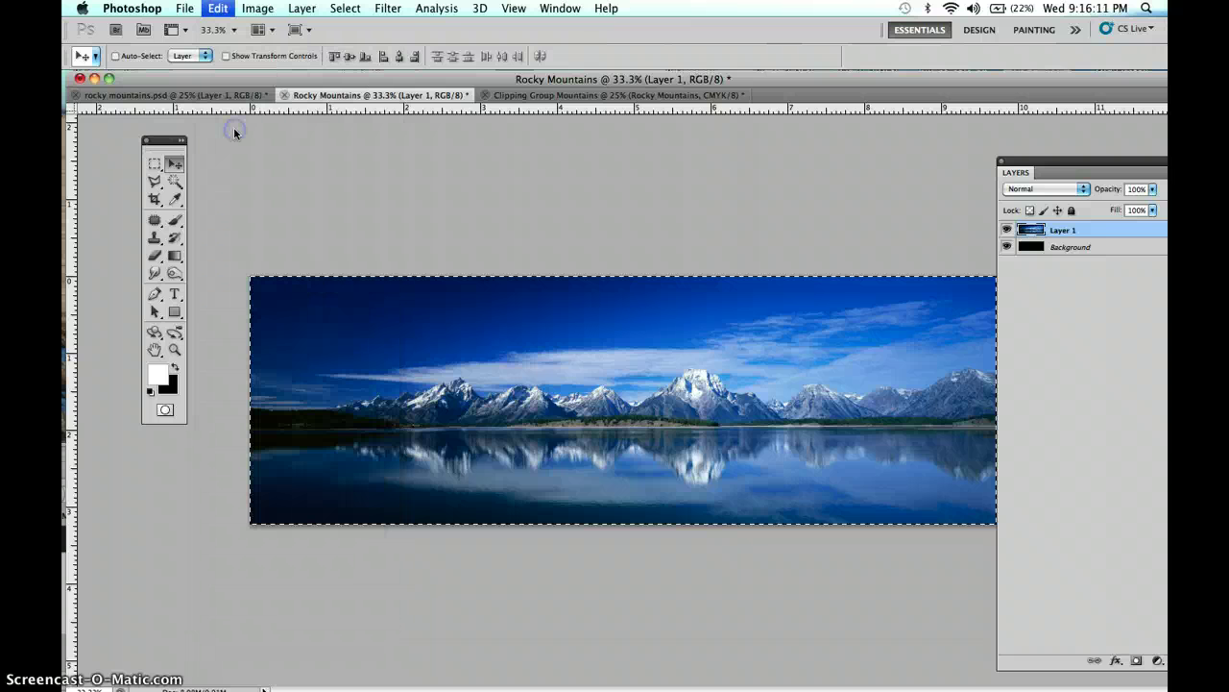
Paste the mountain photo into the Clipping Group Mountains document as a new layer
{"action": "left_click", "coordinate": [528, 96]}
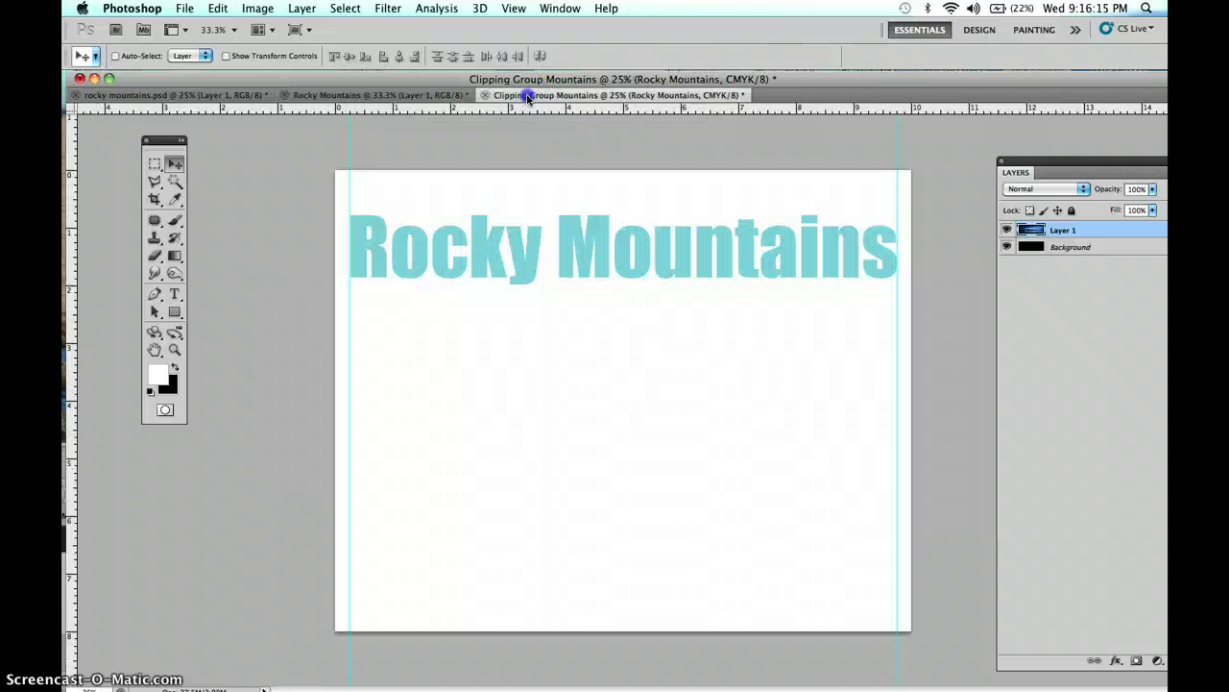
{"action": "left_click", "coordinate": [215, 10]}
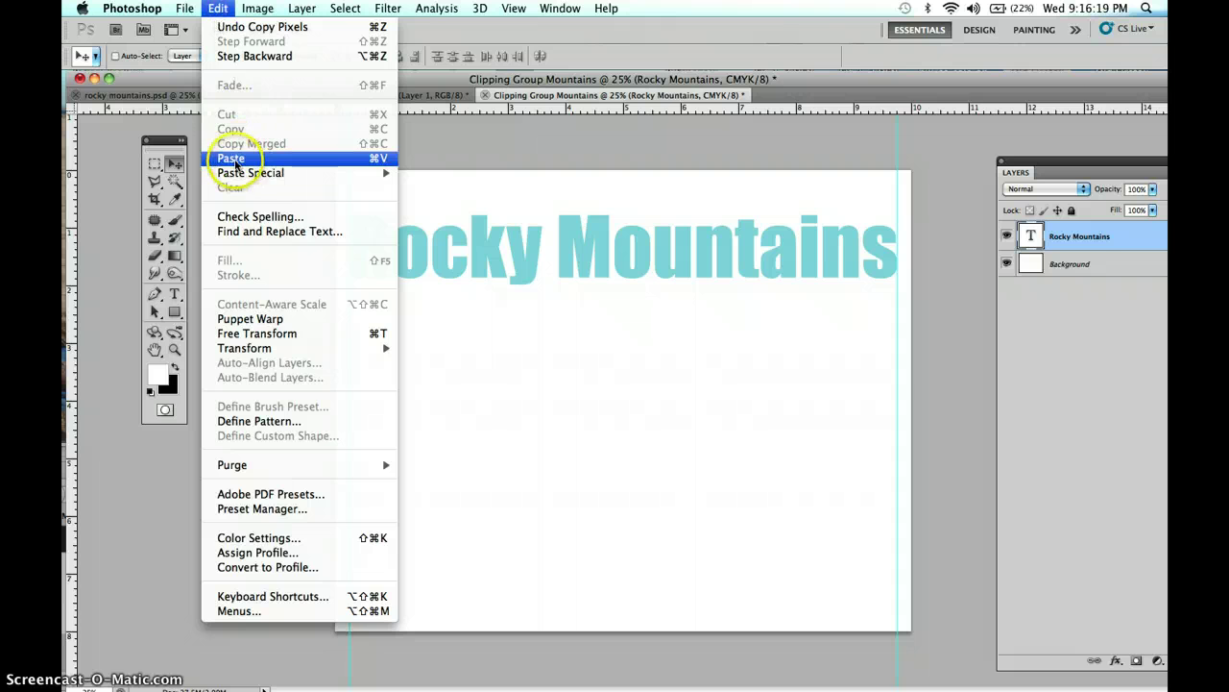
{"action": "left_click", "coordinate": [232, 159]}
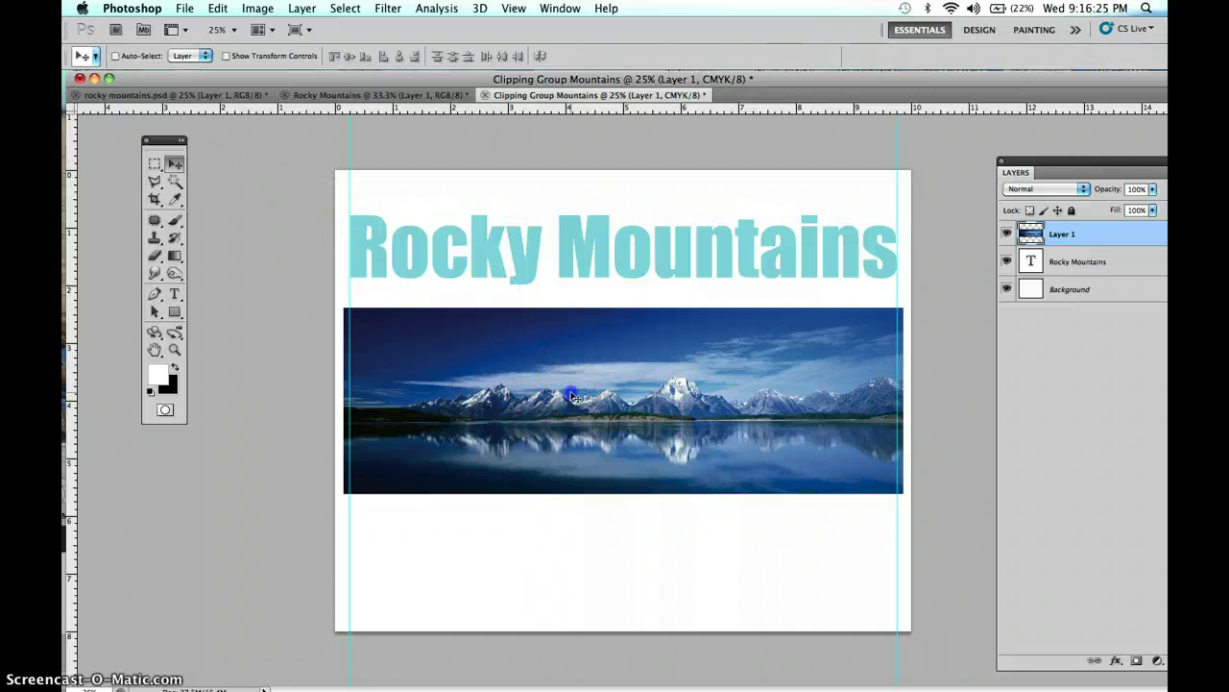
Move the pasted photo up over the Rocky Mountains title and select its layer
{"action": "left_click_drag", "start_coordinate": [571, 395], "coordinate": [570, 262]}
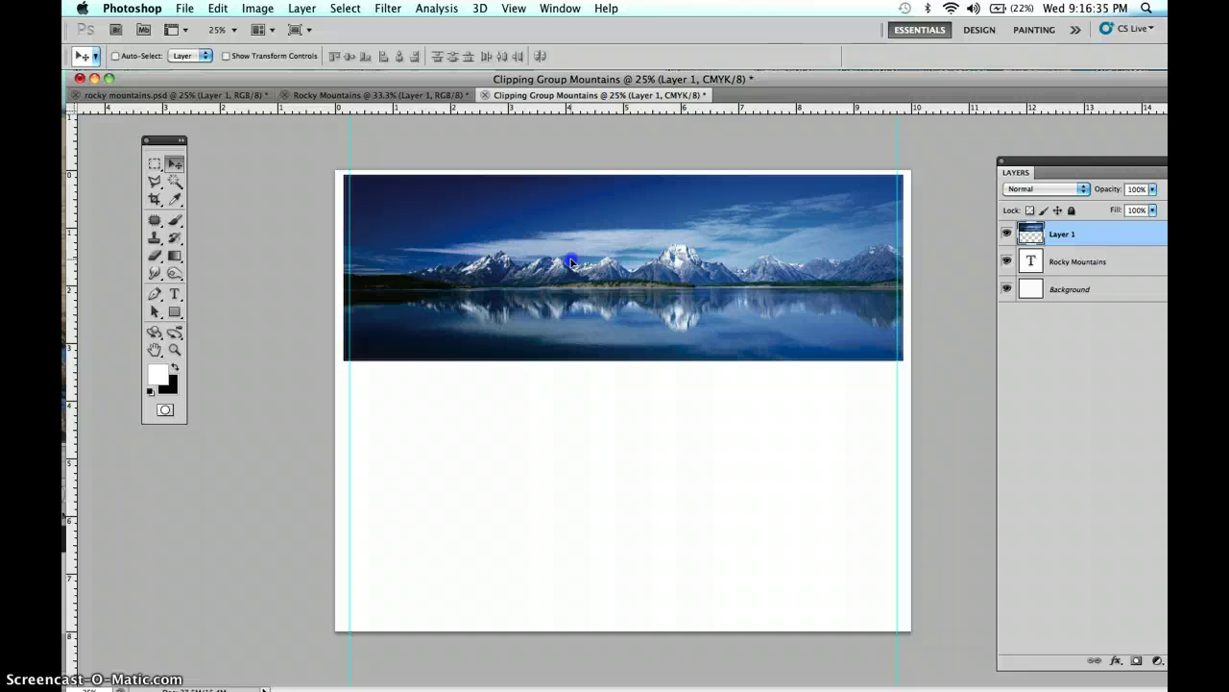
{"action": "left_click_drag", "start_coordinate": [570, 262], "coordinate": [570, 263]}
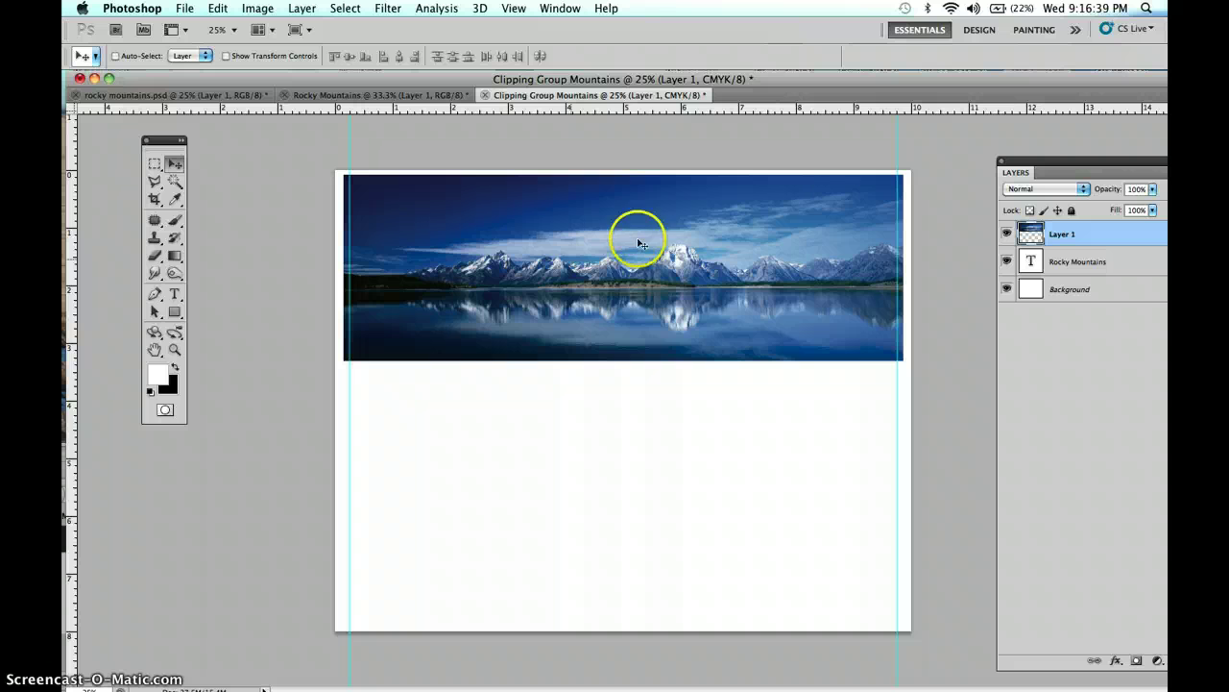
{"action": "left_click_drag", "start_coordinate": [1036, 165], "coordinate": [960, 140]}
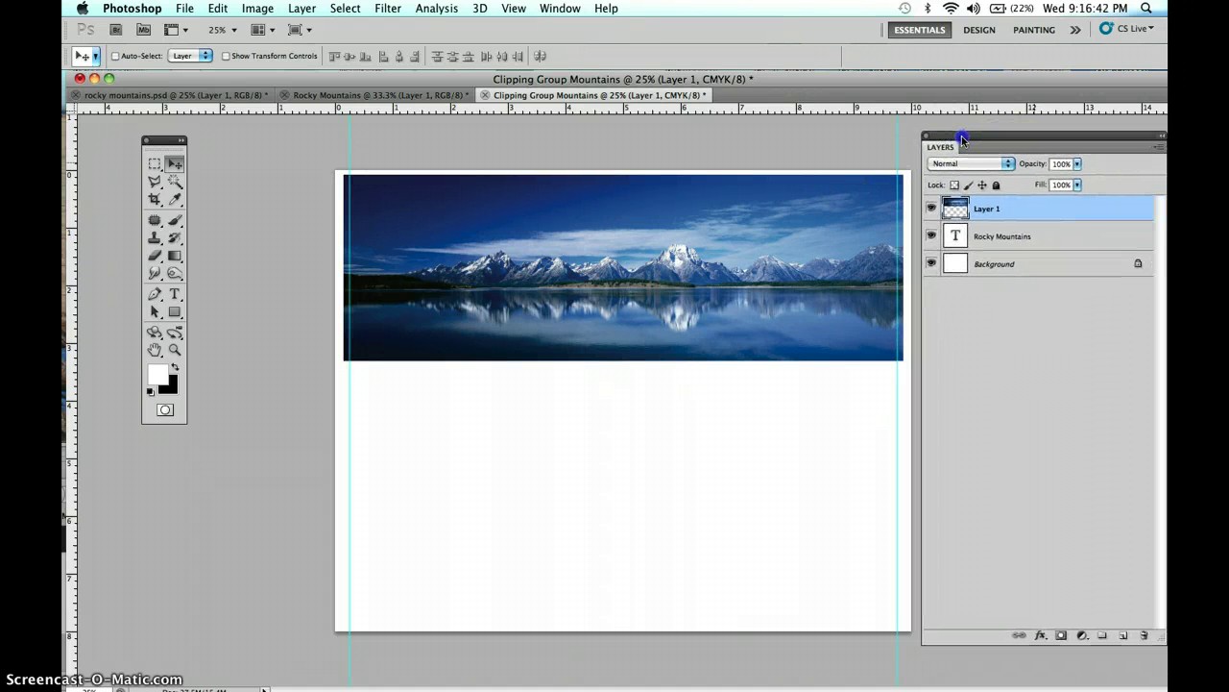
{"action": "left_click", "coordinate": [1029, 222]}
Clip Layer 1 to the Rocky Mountains text layer and shift the photo within the letters
{"action": "left_click", "coordinate": [1029, 221], "text": "alt"}
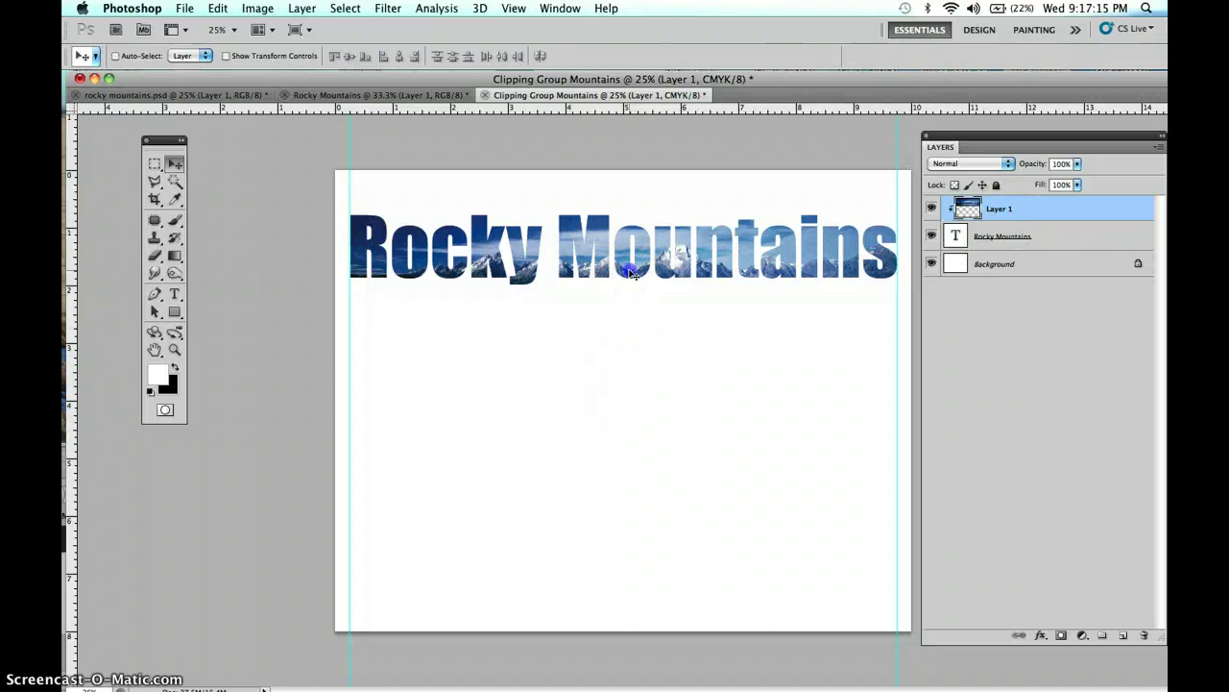
{"action": "left_click_drag", "start_coordinate": [632, 273], "coordinate": [599, 259]}
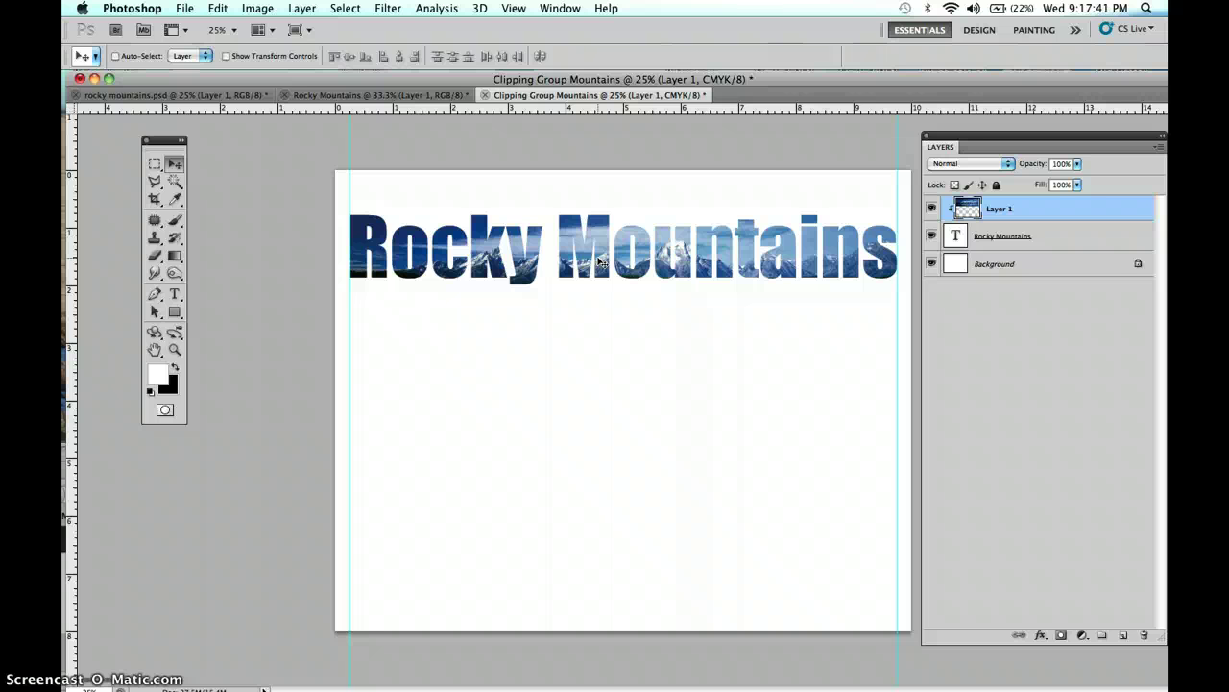
{"action": "left_click_drag", "start_coordinate": [599, 259], "coordinate": [631, 248]}
{"action": "left_click", "coordinate": [951, 211]}
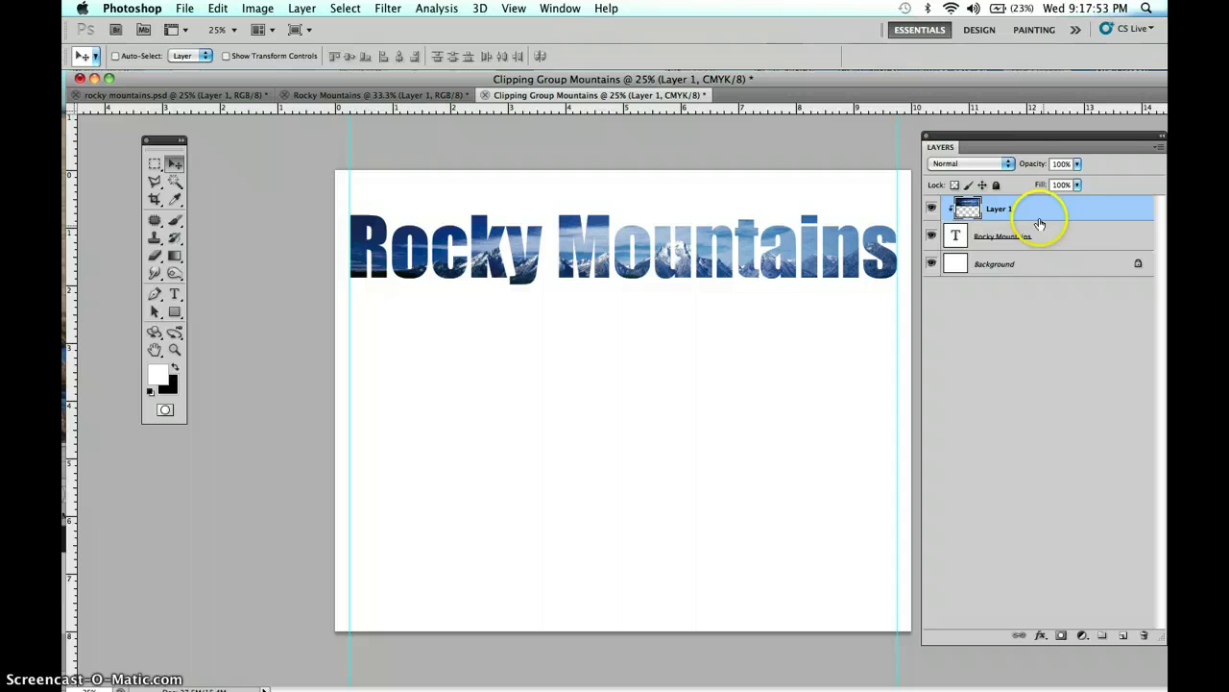
{"action": "left_click", "coordinate": [930, 208]}
{"action": "left_click", "coordinate": [930, 264]}
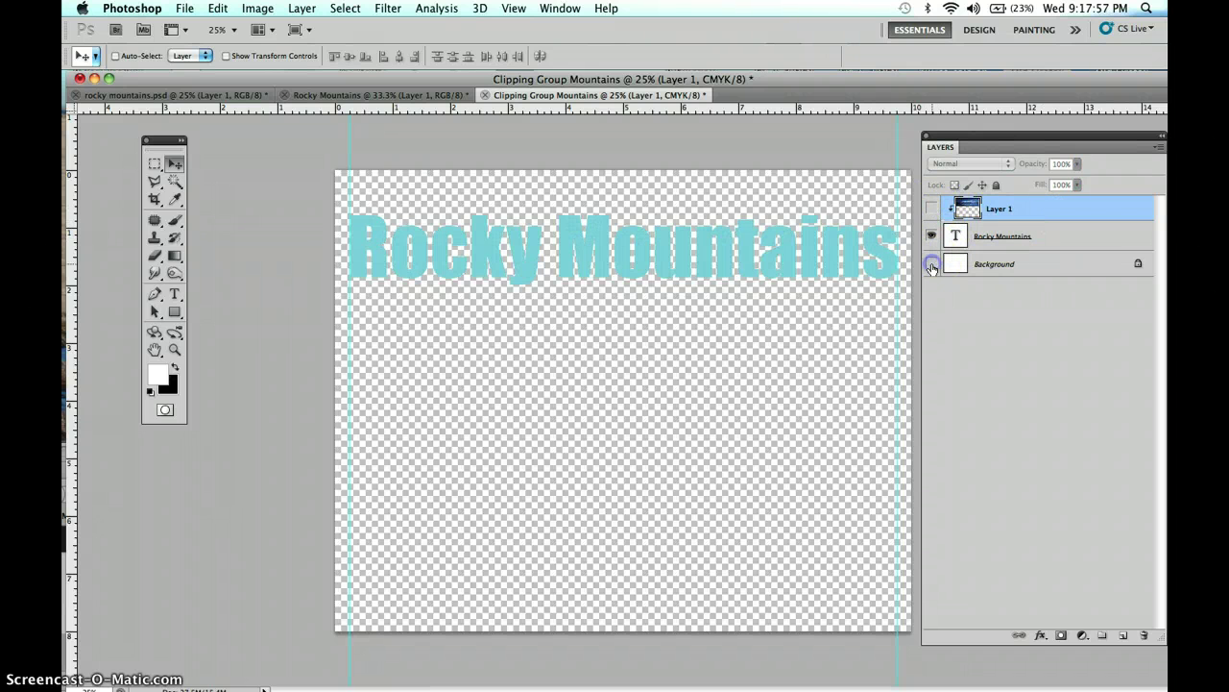
{"action": "left_click_drag", "start_coordinate": [996, 206], "coordinate": [703, 242]}
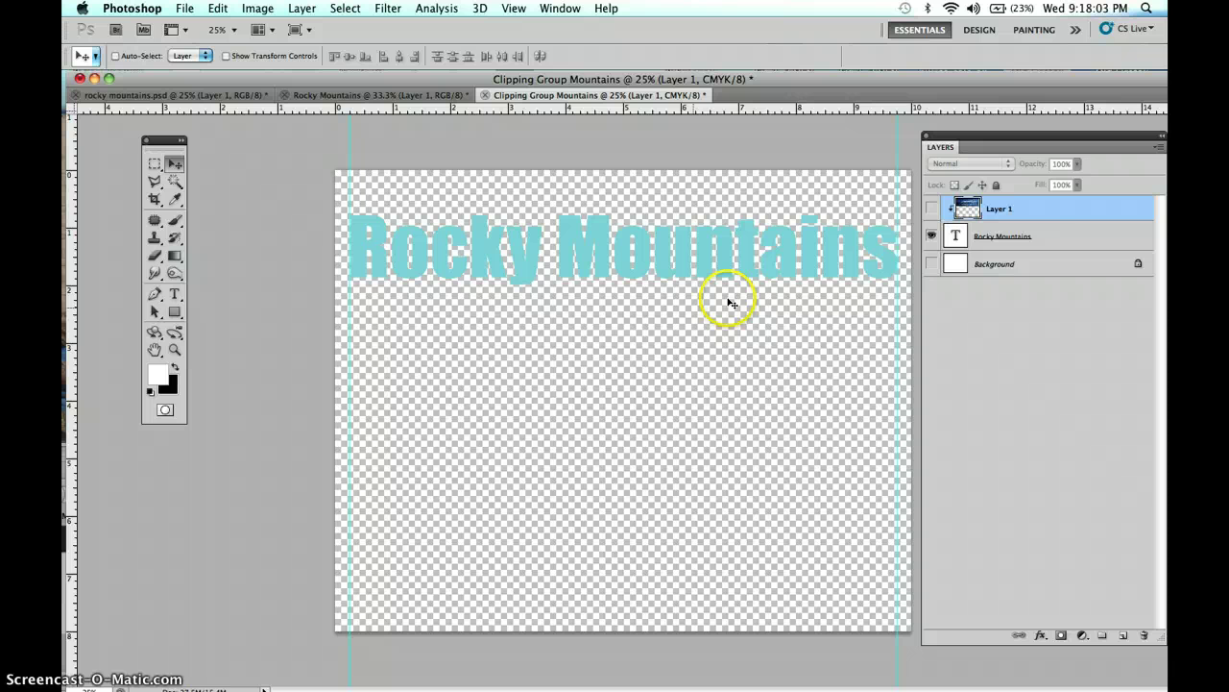
{"action": "left_click", "coordinate": [1061, 236]}
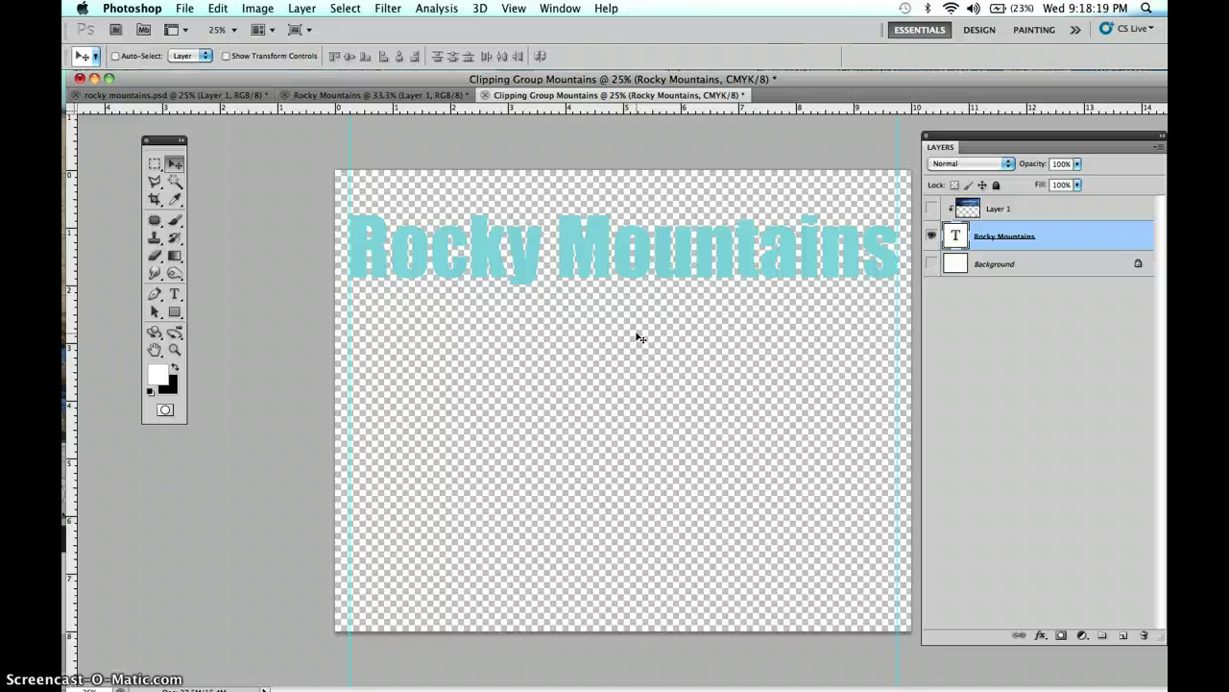
{"action": "left_click", "coordinate": [863, 319]}
{"action": "left_click", "coordinate": [859, 318]}
{"action": "left_click", "coordinate": [853, 278]}
{"action": "left_click", "coordinate": [930, 207]}
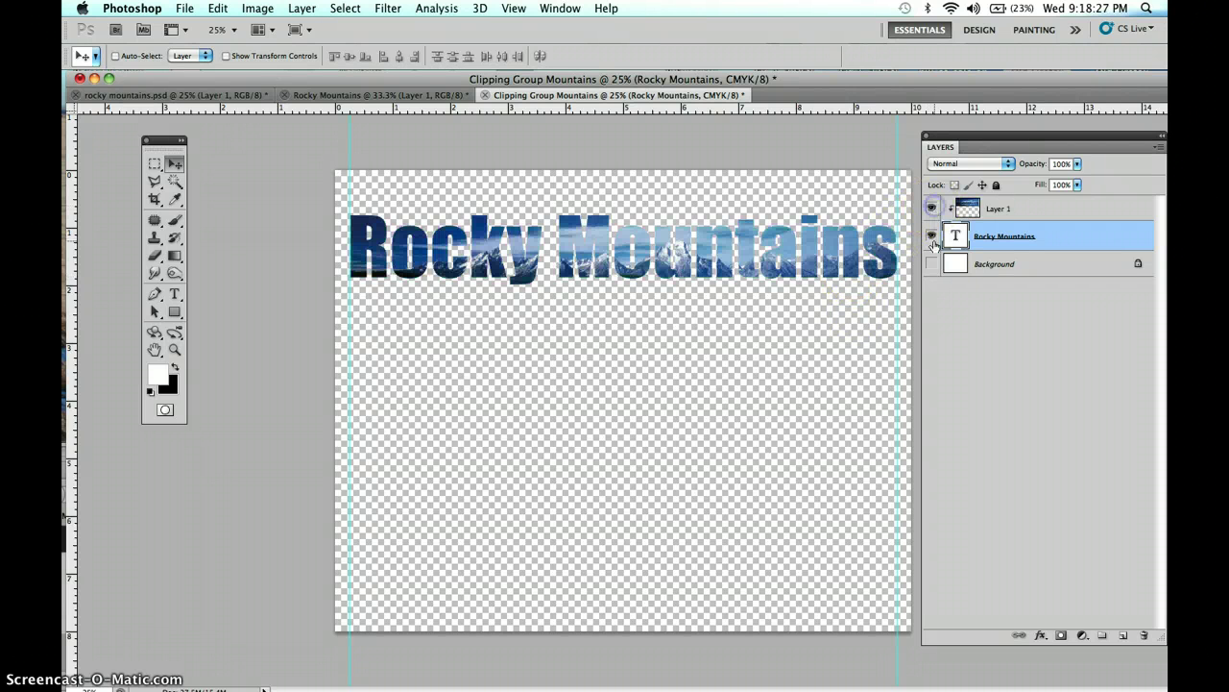
{"action": "left_click", "coordinate": [931, 263]}
{"action": "left_click", "coordinate": [989, 239]}
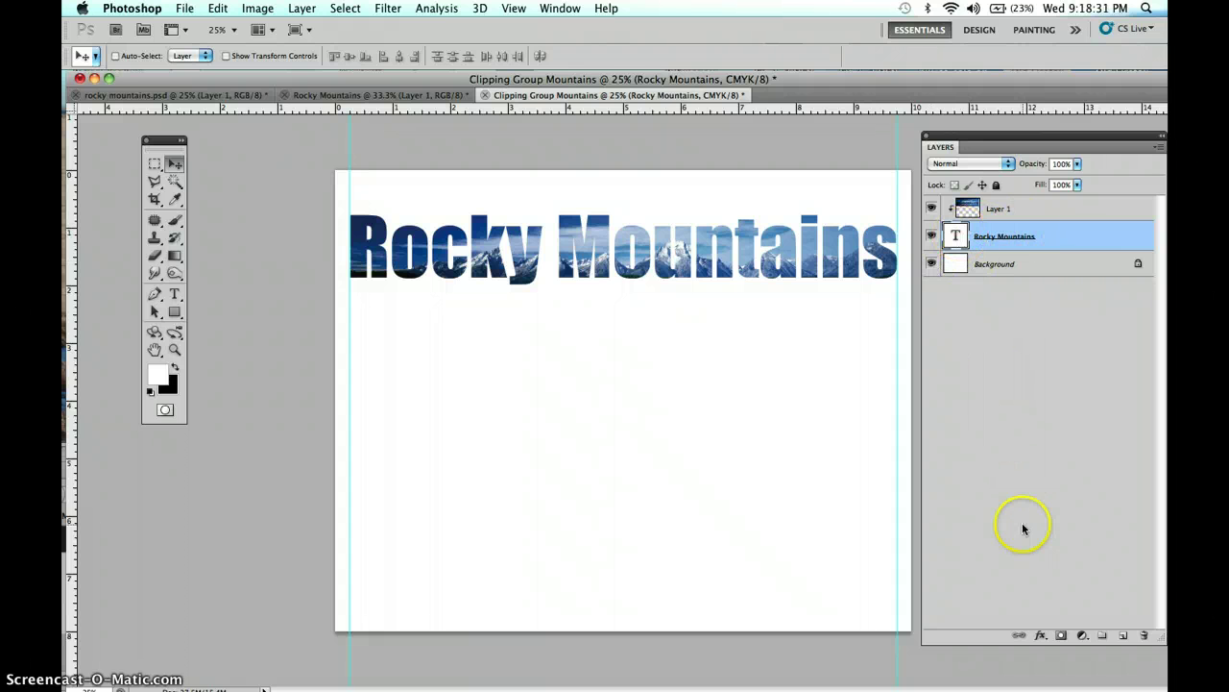
Open the Drop Shadow layer style settings for the Rocky Mountains text
{"action": "left_click", "coordinate": [1040, 636]}
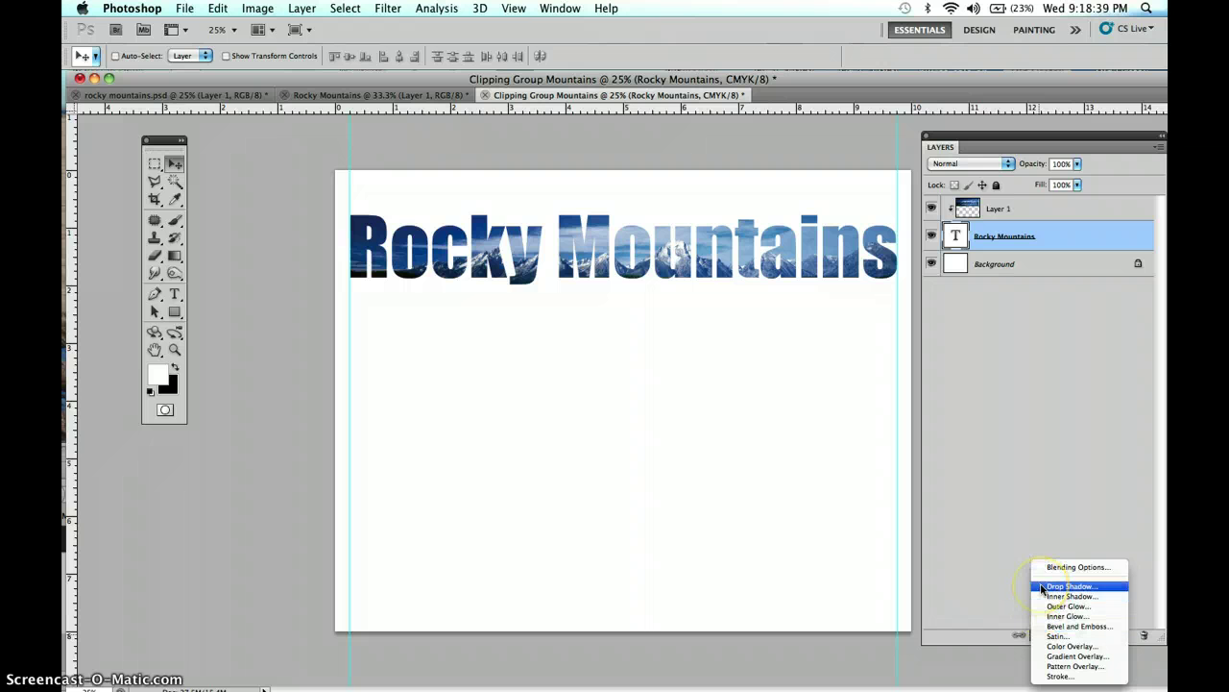
{"action": "left_click", "coordinate": [1043, 587]}
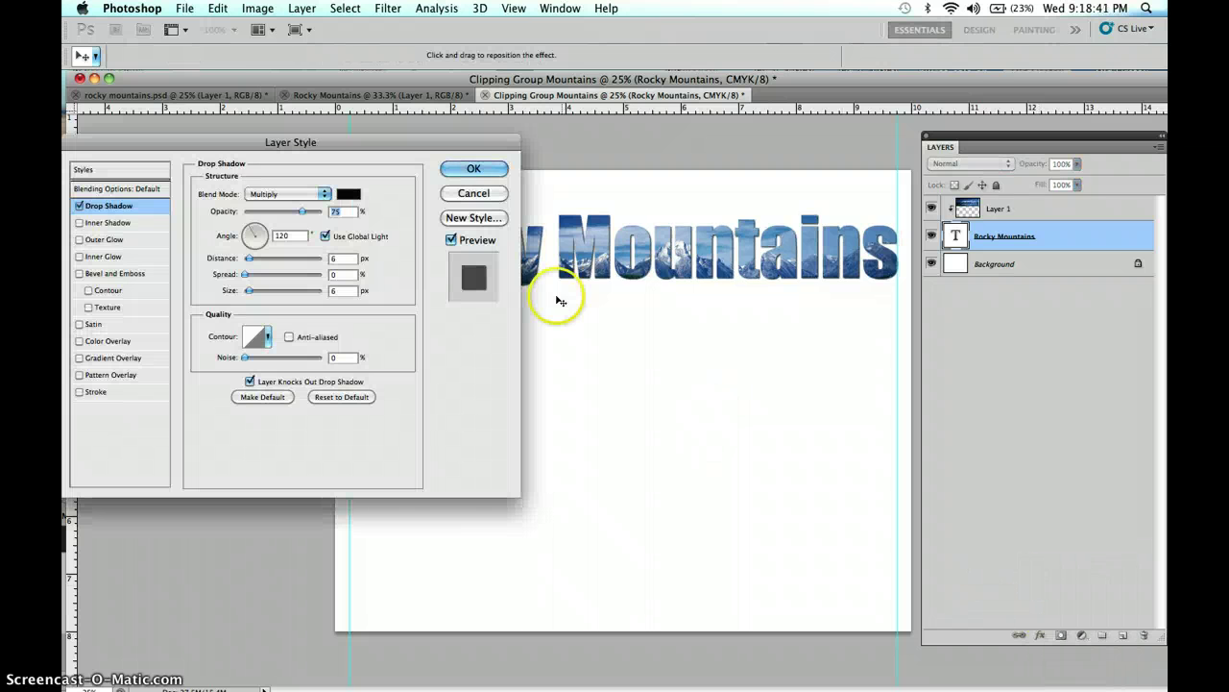
{"action": "left_click_drag", "start_coordinate": [444, 149], "coordinate": [554, 301]}
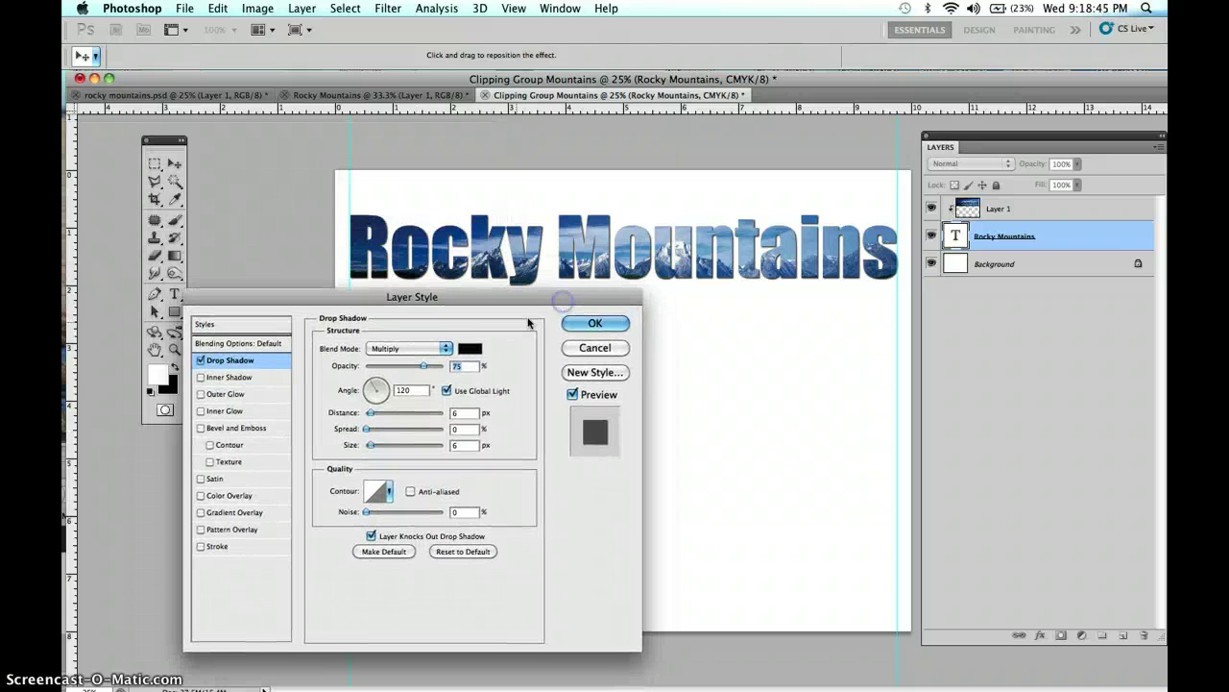
{"action": "left_click", "coordinate": [221, 359]}
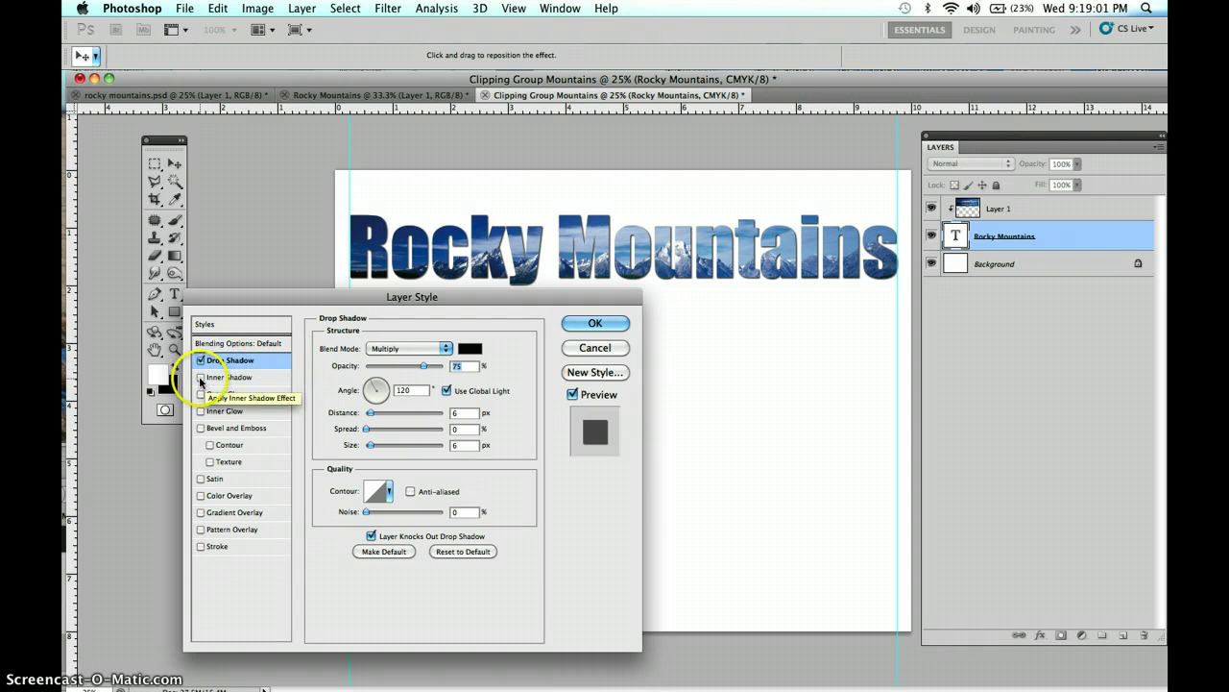
{"action": "left_click", "coordinate": [252, 361]}
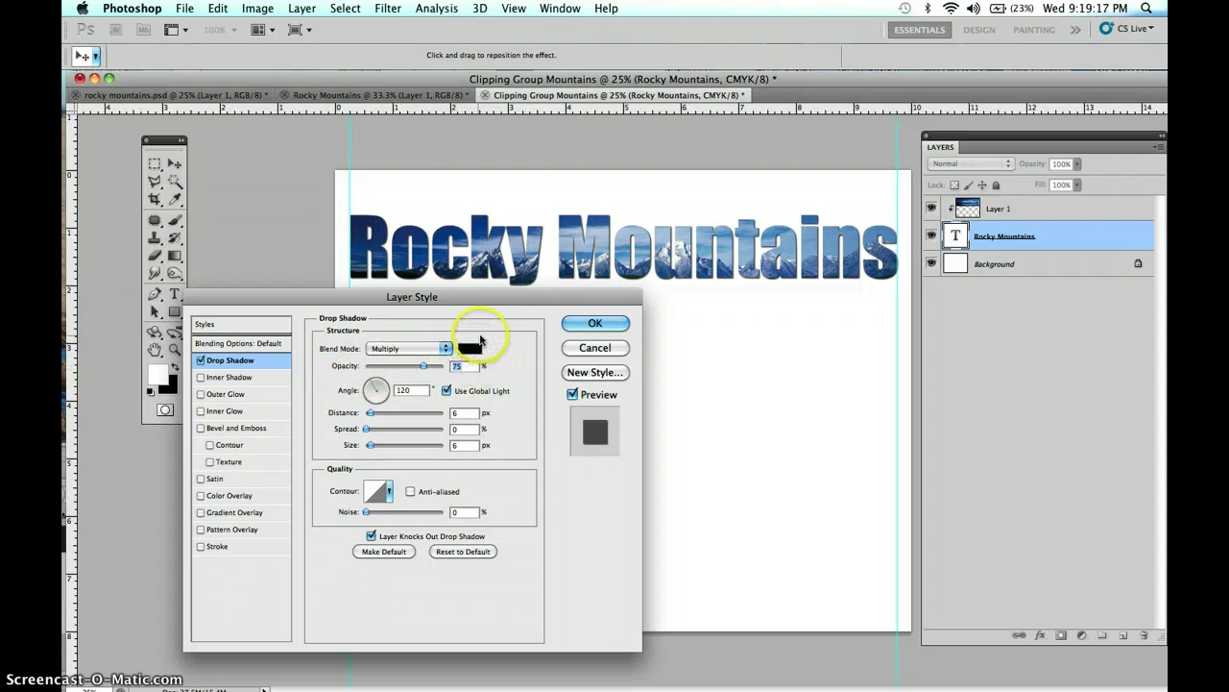
Set the drop shadow to 127° angle, 13 px distance, 3% spread and 13 px size
{"action": "left_click_drag", "start_coordinate": [375, 387], "coordinate": [356, 369]}
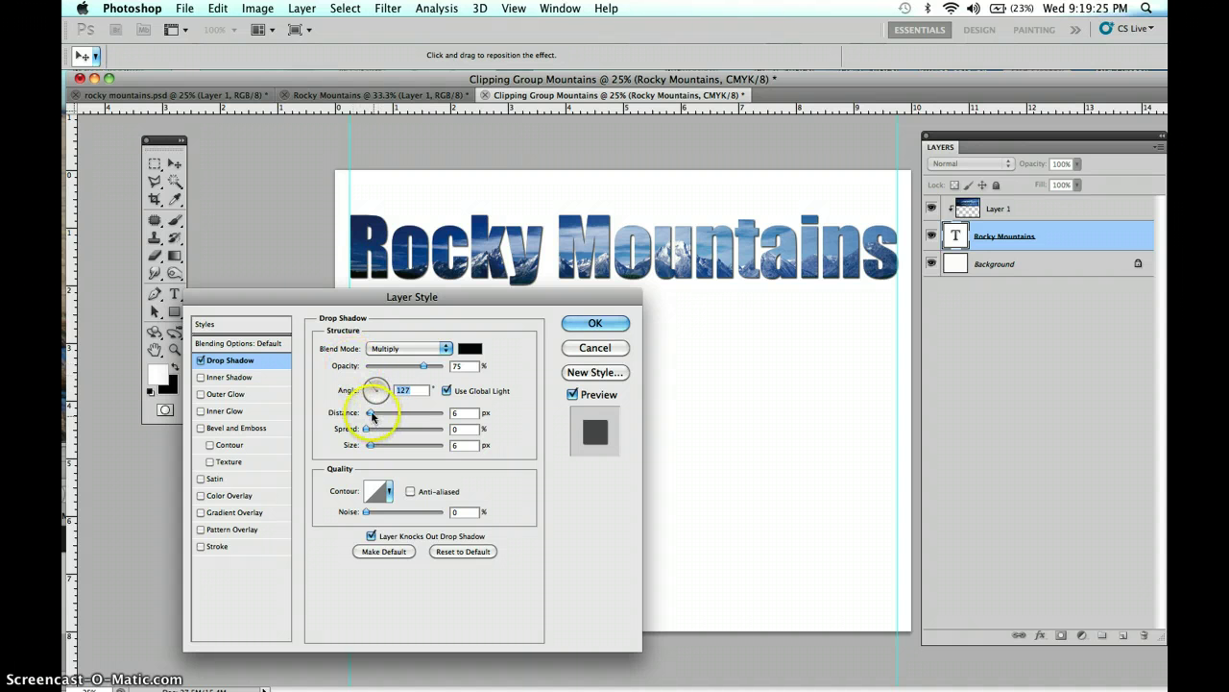
{"action": "mouse_move", "coordinate": [372, 416]}
{"action": "left_mouse_down"}
{"action": "mouse_move", "coordinate": [411, 416]}
{"action": "mouse_move", "coordinate": [377, 417]}
{"action": "left_mouse_up"}
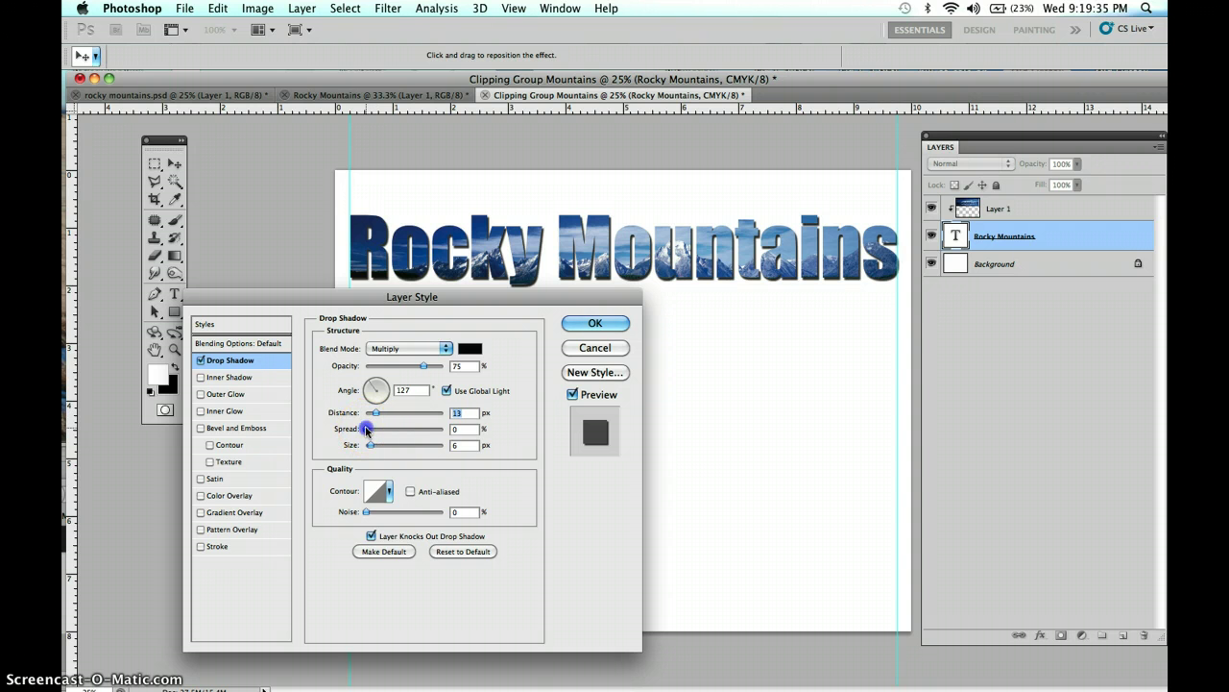
{"action": "mouse_move", "coordinate": [367, 431]}
{"action": "left_mouse_down"}
{"action": "mouse_move", "coordinate": [395, 431]}
{"action": "mouse_move", "coordinate": [365, 429]}
{"action": "left_mouse_up"}
{"action": "mouse_move", "coordinate": [373, 445]}
{"action": "left_mouse_down"}
{"action": "mouse_move", "coordinate": [431, 445]}
{"action": "mouse_move", "coordinate": [375, 451]}
{"action": "left_mouse_up"}
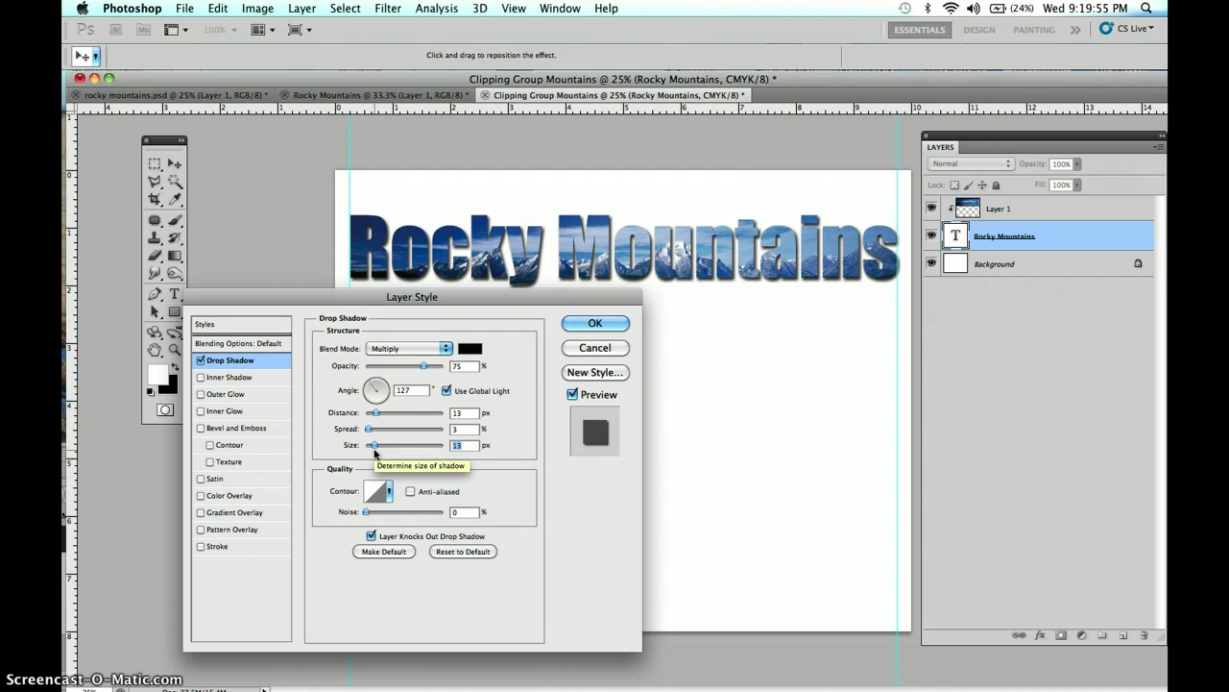
Enable Bevel and Emboss, try Outer Bevel and Emboss, and settle on Inner Bevel
{"action": "left_click", "coordinate": [237, 429]}
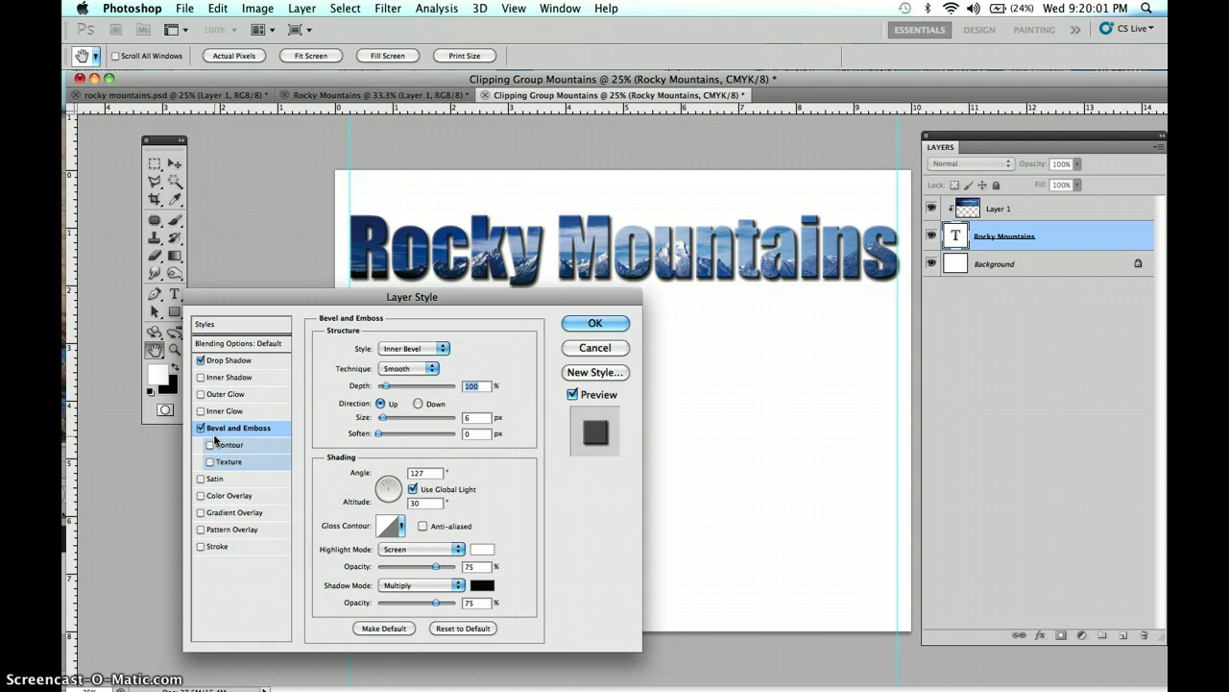
{"action": "left_click_drag", "start_coordinate": [361, 303], "coordinate": [336, 327]}
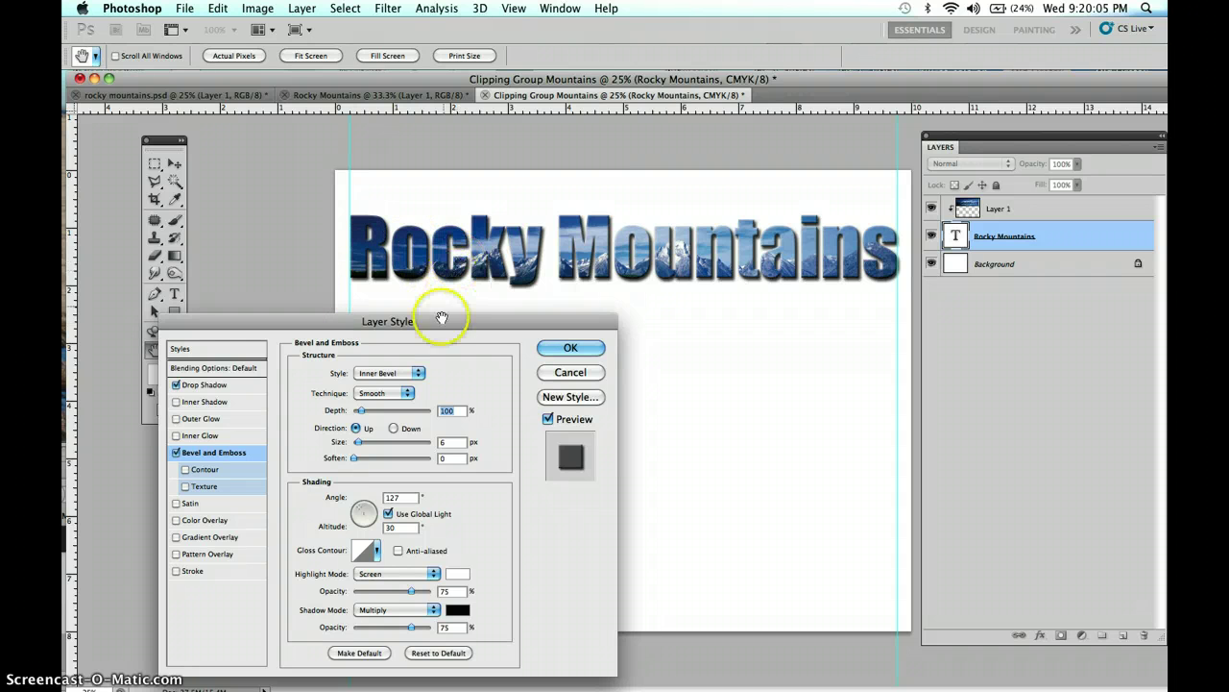
{"action": "left_click", "coordinate": [415, 372]}
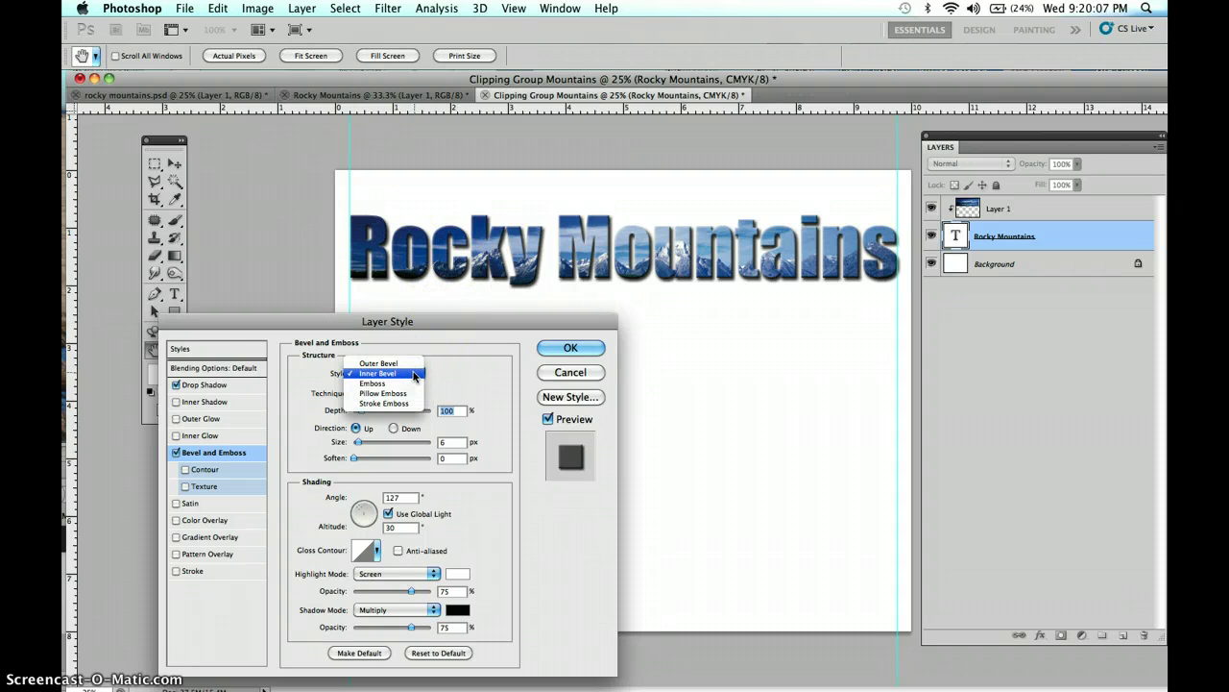
{"action": "left_click", "coordinate": [409, 364]}
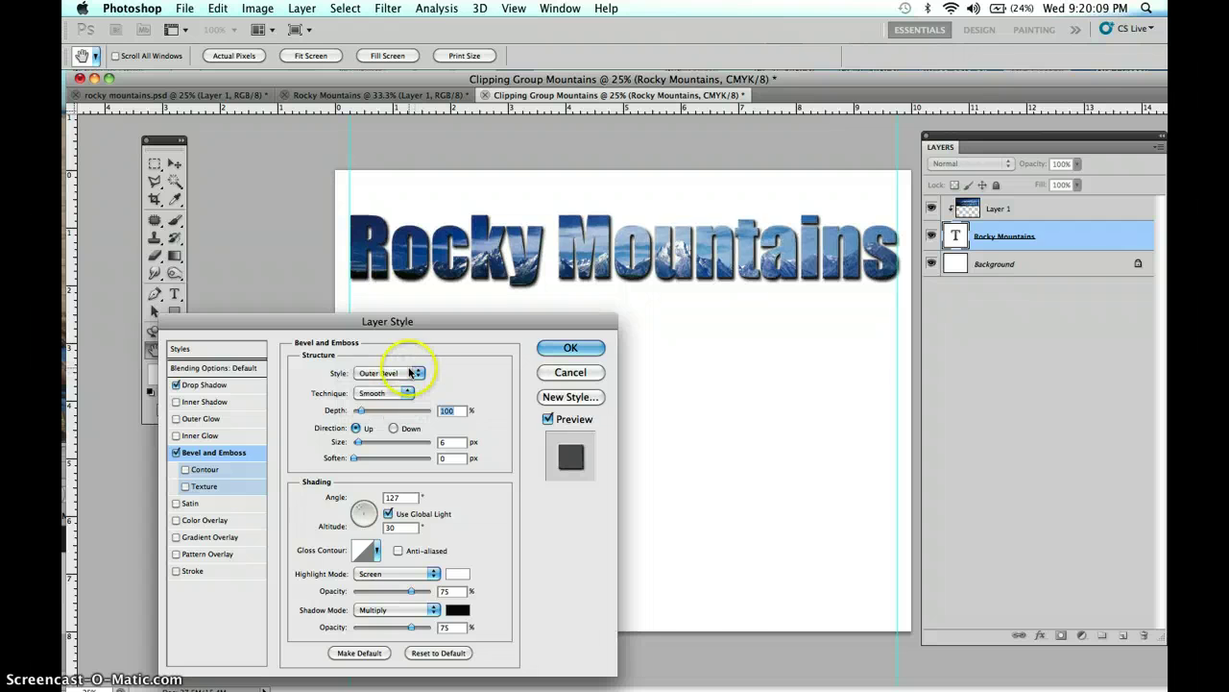
{"action": "left_click", "coordinate": [413, 373]}
{"action": "left_click", "coordinate": [410, 384]}
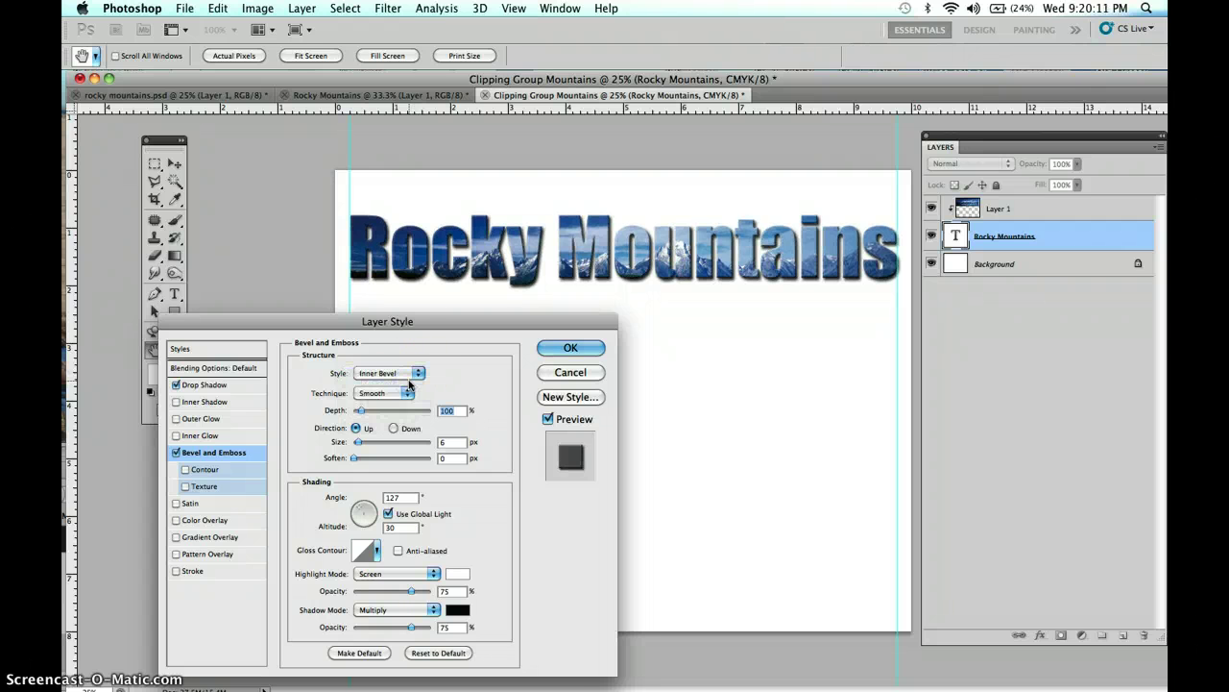
{"action": "left_click", "coordinate": [413, 374]}
{"action": "left_click", "coordinate": [408, 386]}
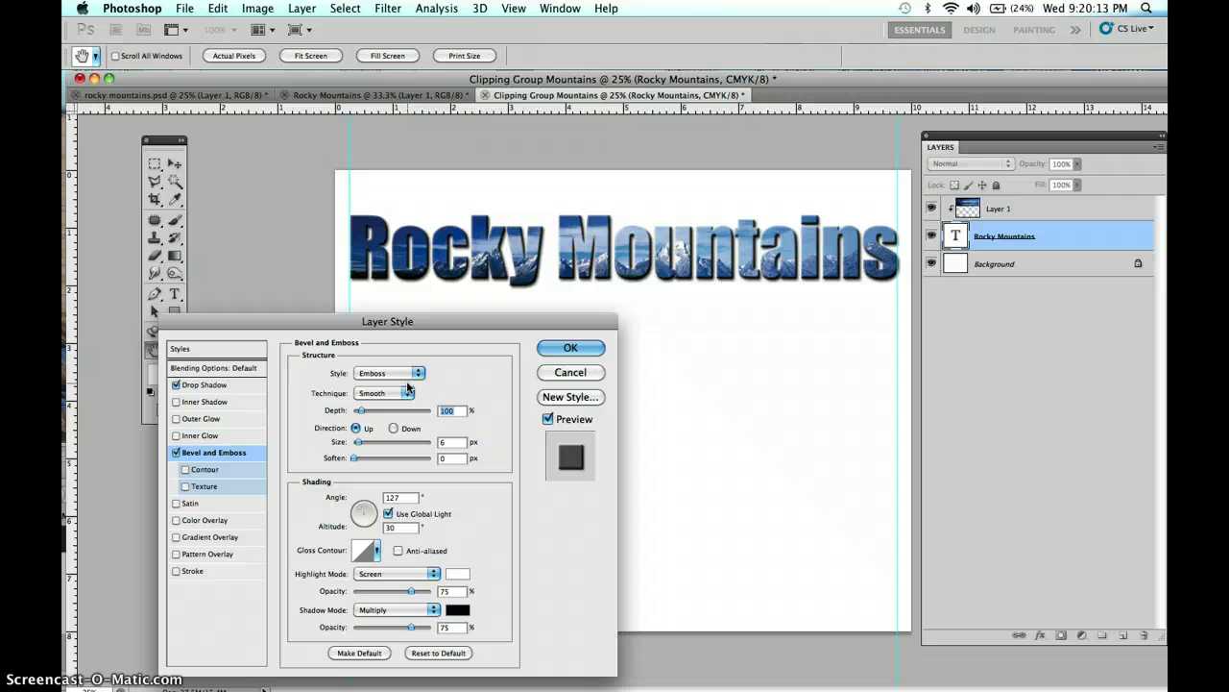
{"action": "left_click", "coordinate": [413, 372]}
{"action": "left_click", "coordinate": [403, 363]}
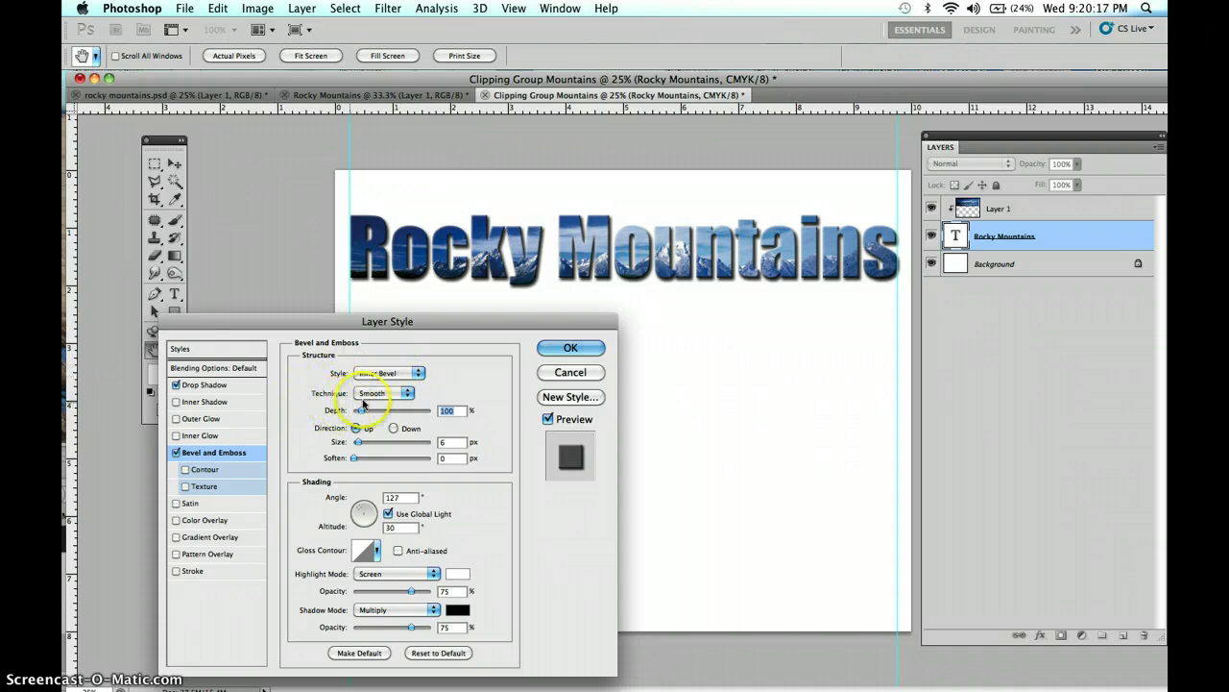
Browse the bevel Technique list without changing it, then zoom in on the lettering
{"action": "left_click", "coordinate": [407, 393]}
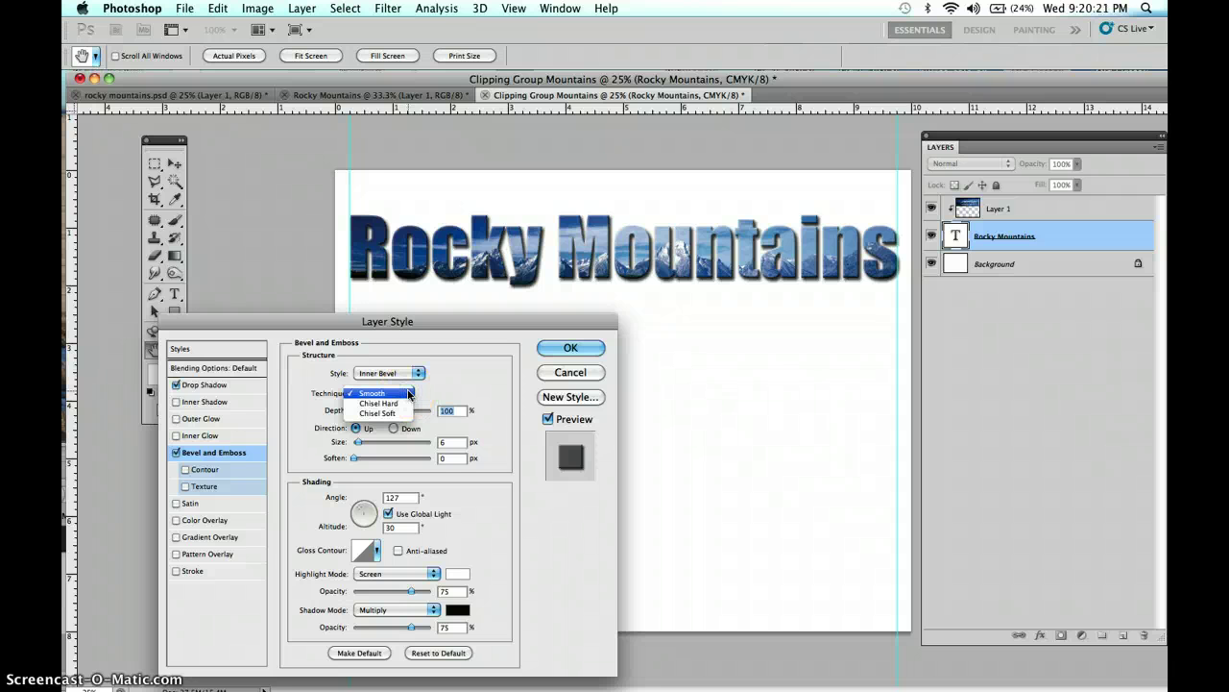
{"action": "key", "text": "Down"}
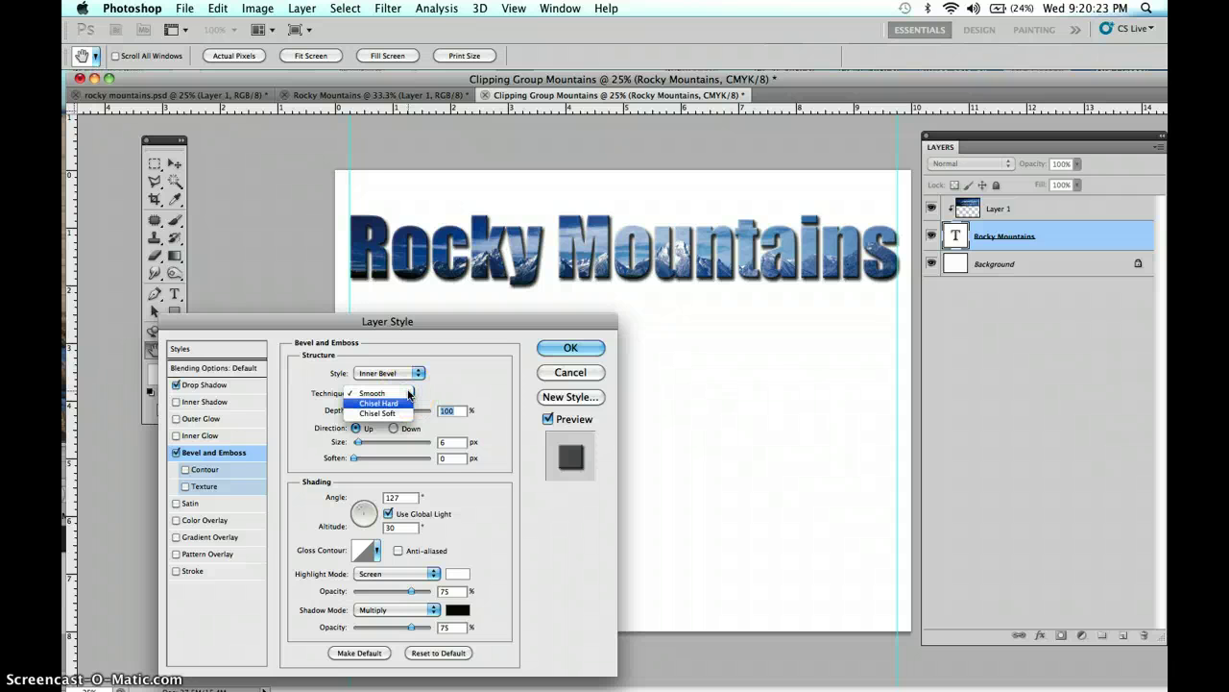
{"action": "left_click", "coordinate": [470, 371]}
{"action": "key", "text": "super+plus"}
{"action": "key", "text": "super+plus"}
{"action": "key", "text": "super+plus"}
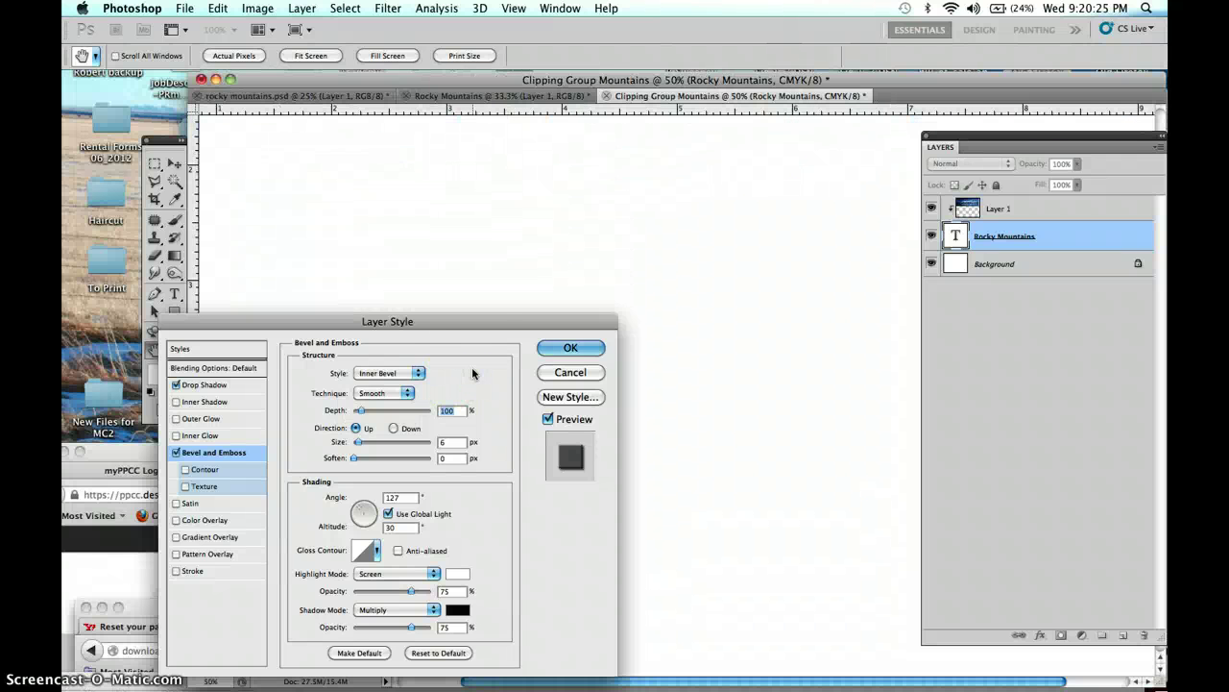
Set the bevel technique to Chisel Hard and its depth to 131%
{"action": "left_click_drag", "start_coordinate": [559, 203], "coordinate": [781, 438]}
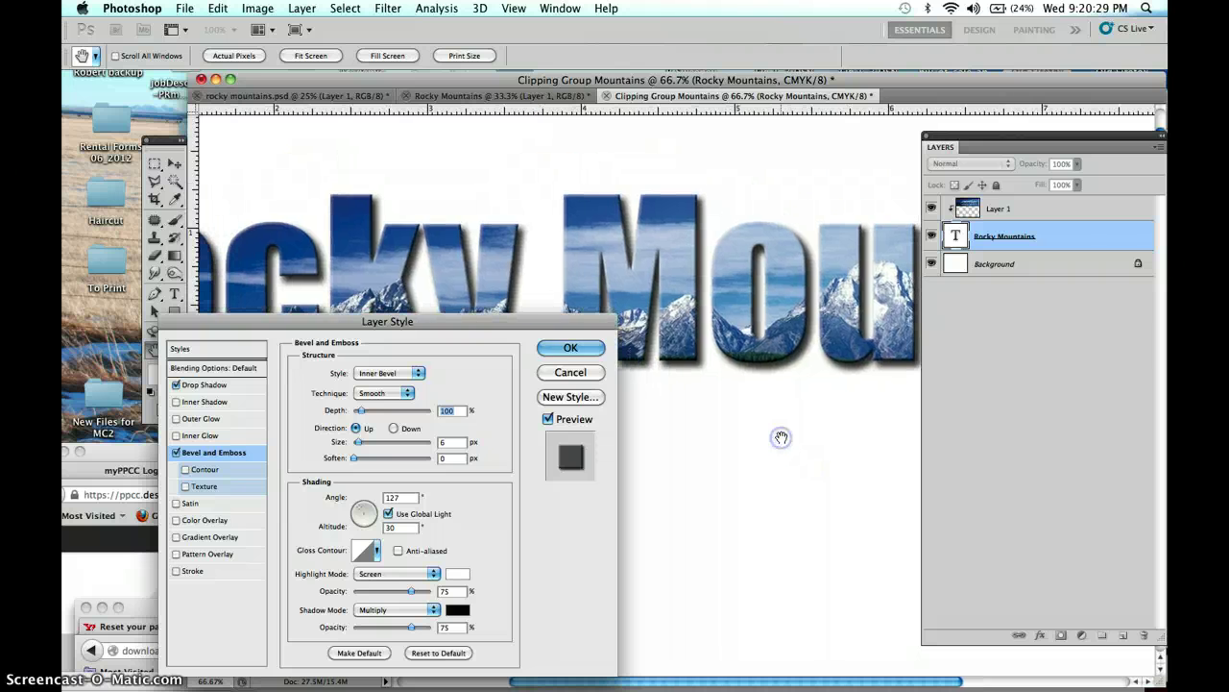
{"action": "left_click", "coordinate": [379, 394]}
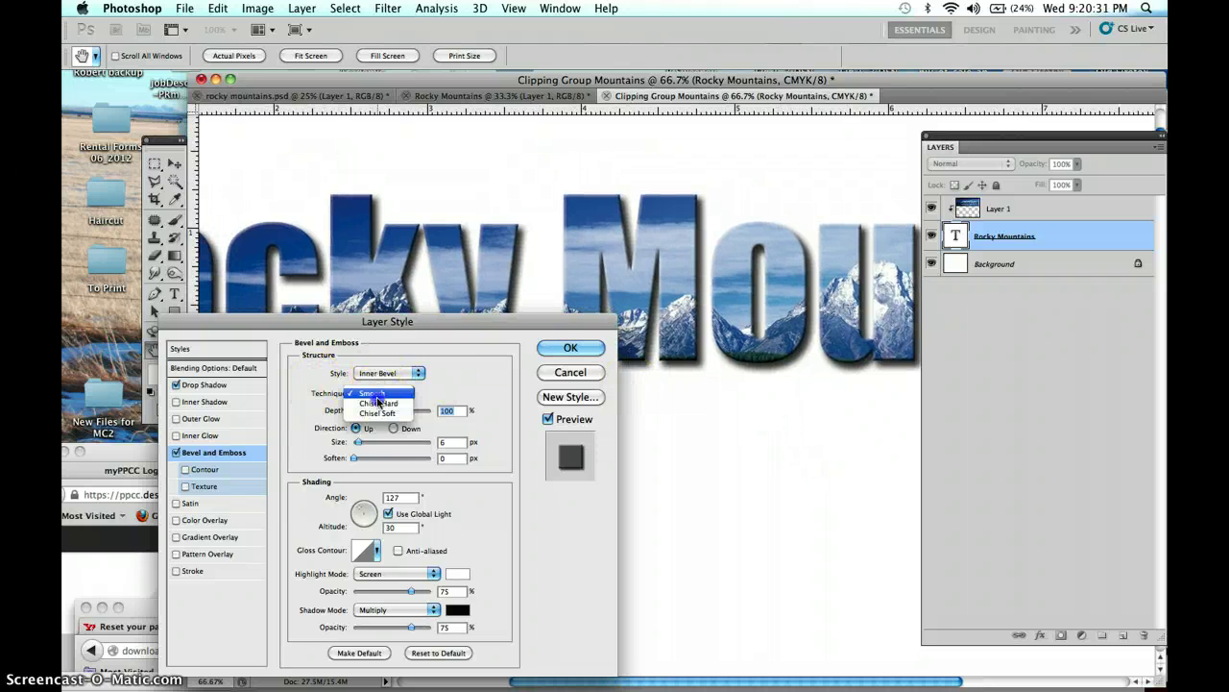
{"action": "left_click", "coordinate": [378, 403]}
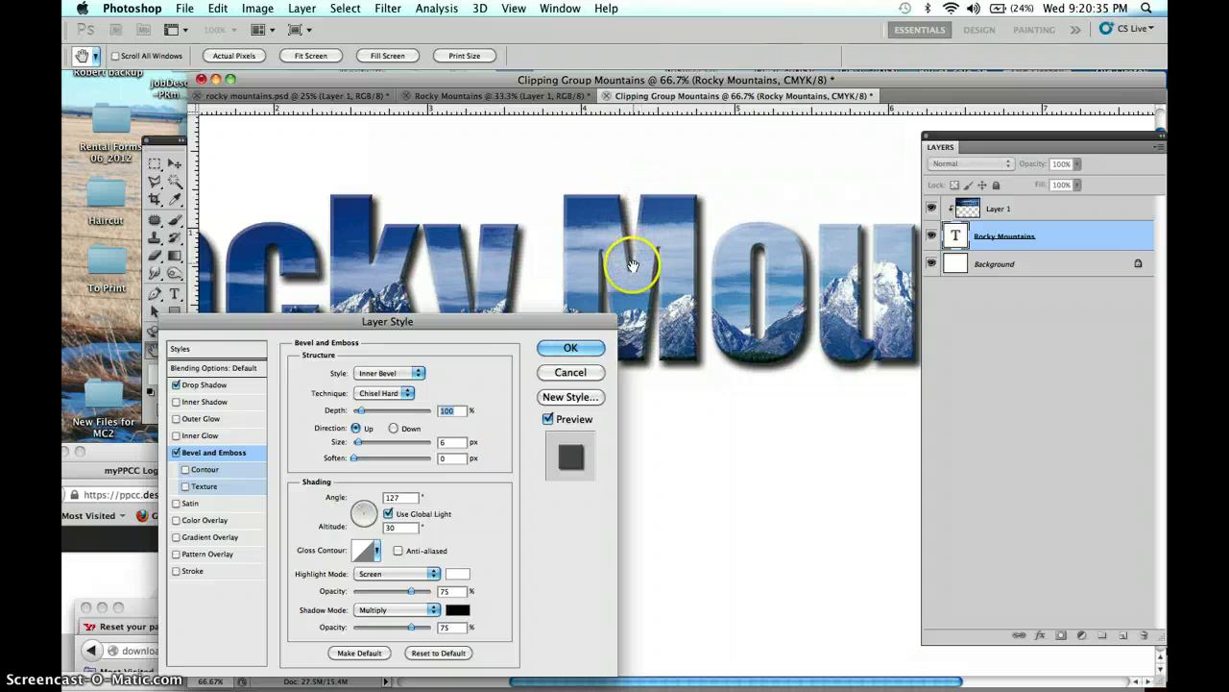
{"action": "left_click", "coordinate": [398, 393]}
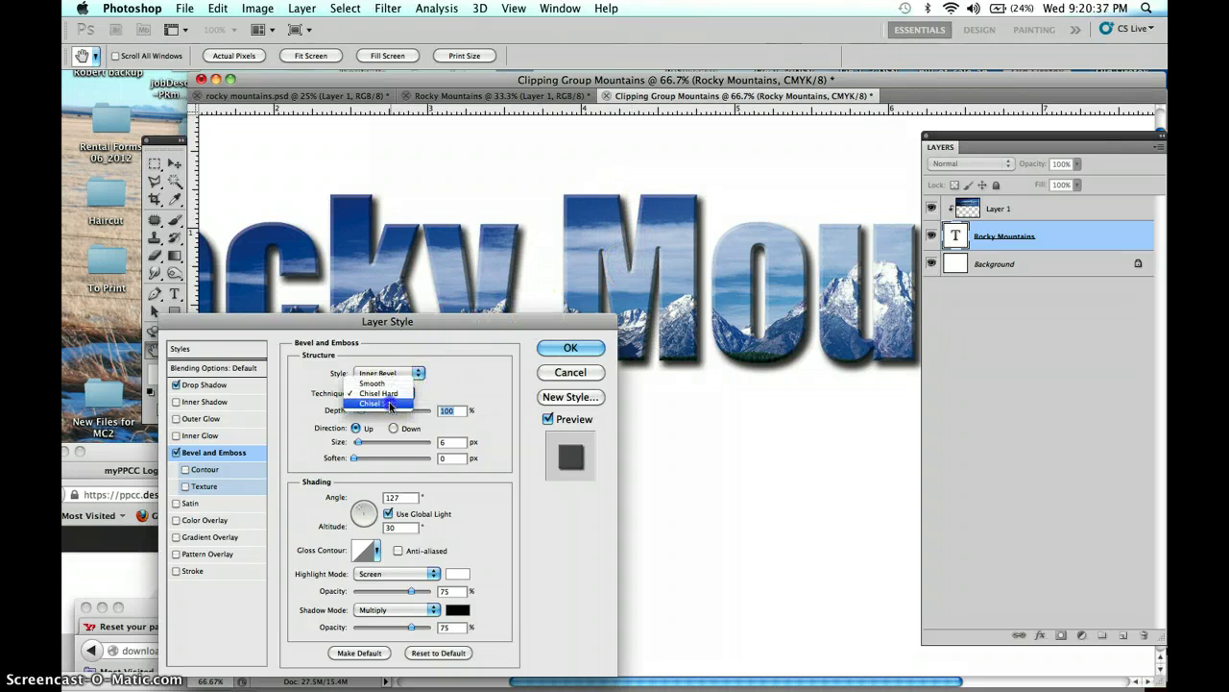
{"action": "left_click", "coordinate": [390, 404]}
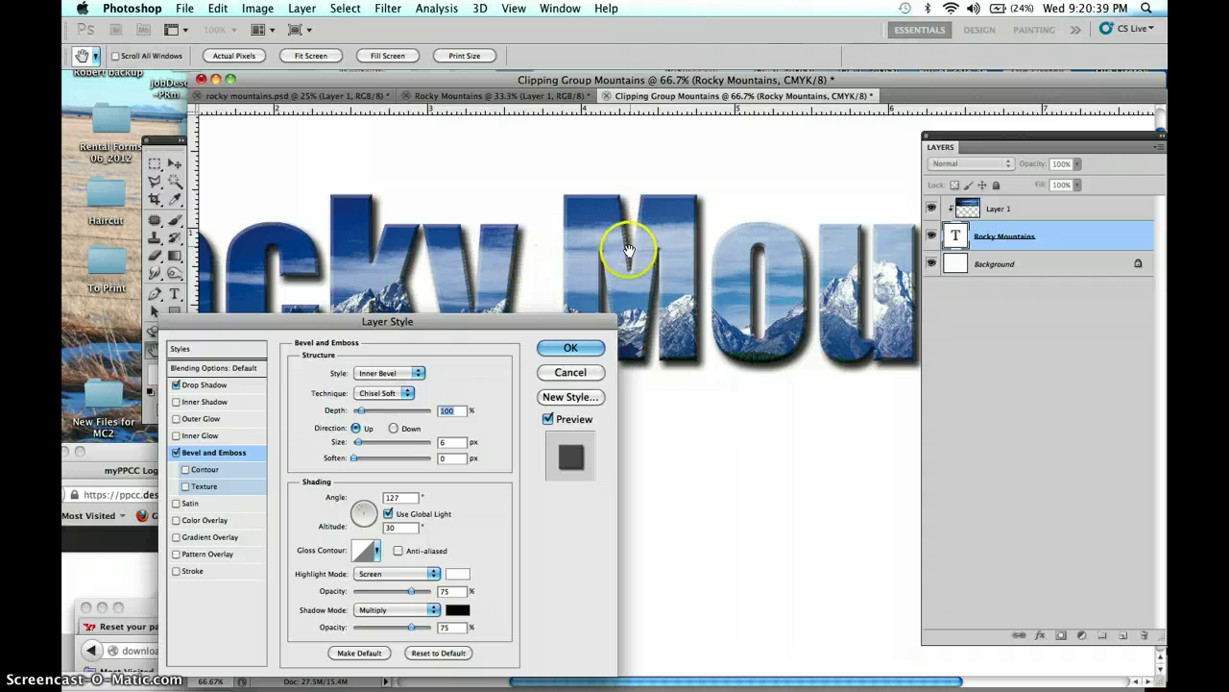
{"action": "left_click", "coordinate": [380, 393]}
{"action": "left_click", "coordinate": [381, 389]}
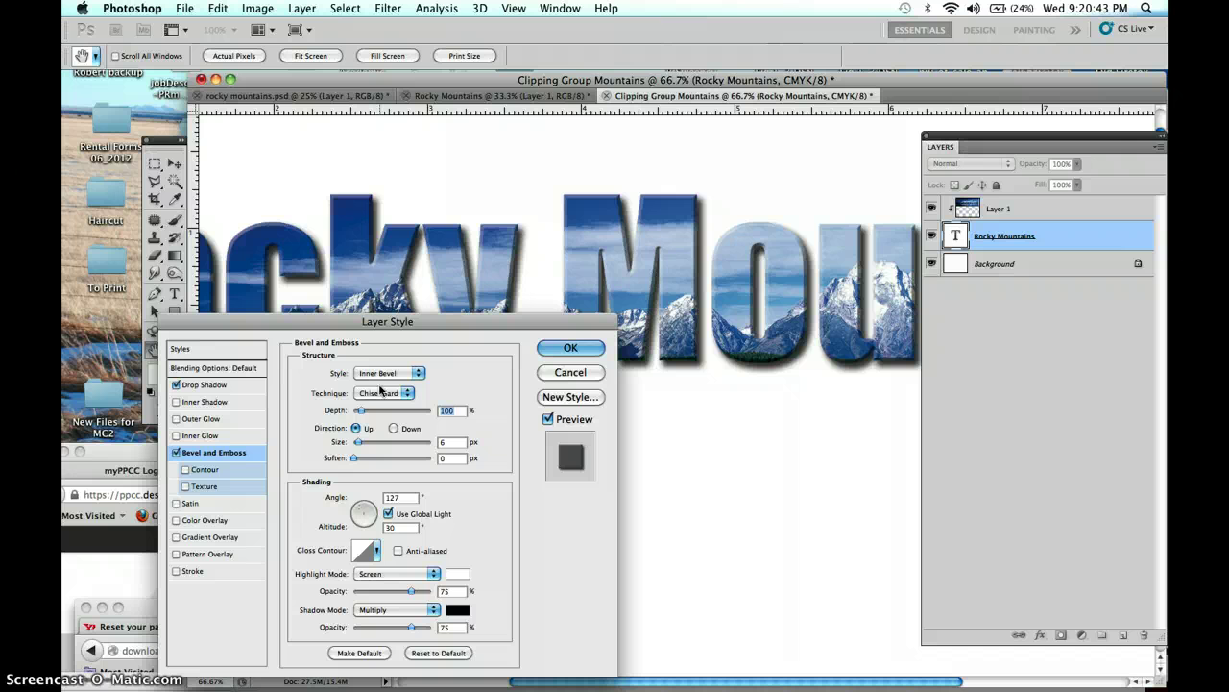
{"action": "left_click_drag", "start_coordinate": [363, 410], "coordinate": [376, 413]}
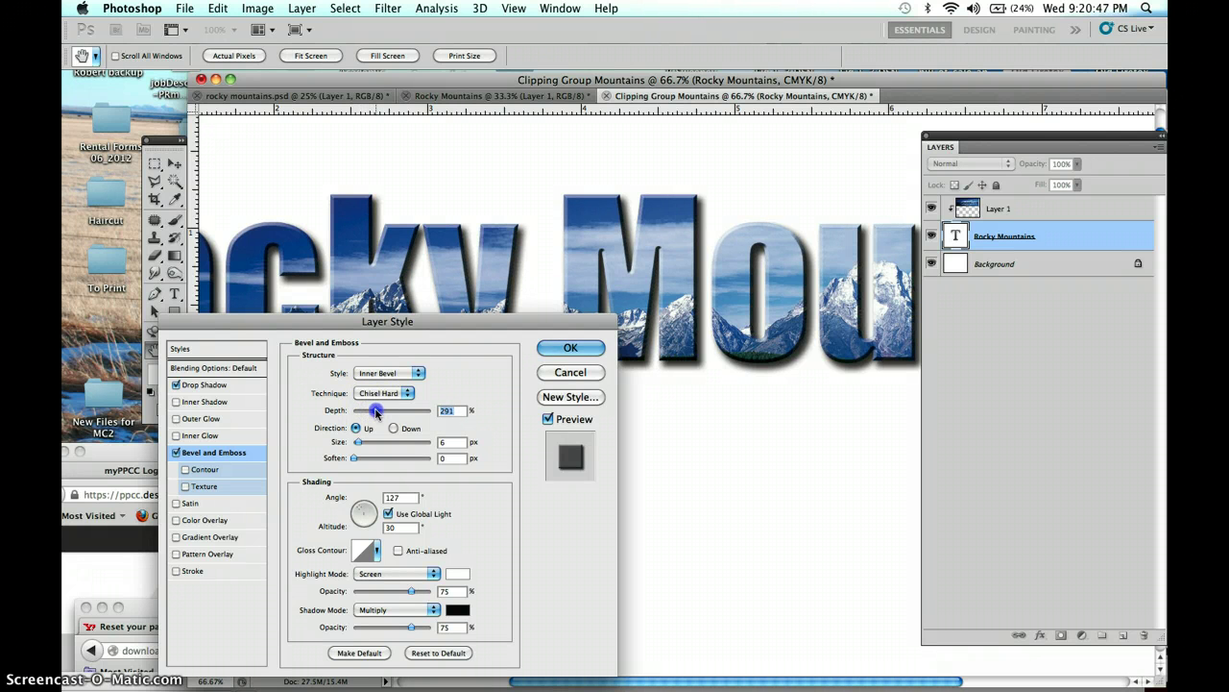
{"action": "left_click_drag", "start_coordinate": [379, 407], "coordinate": [364, 414]}
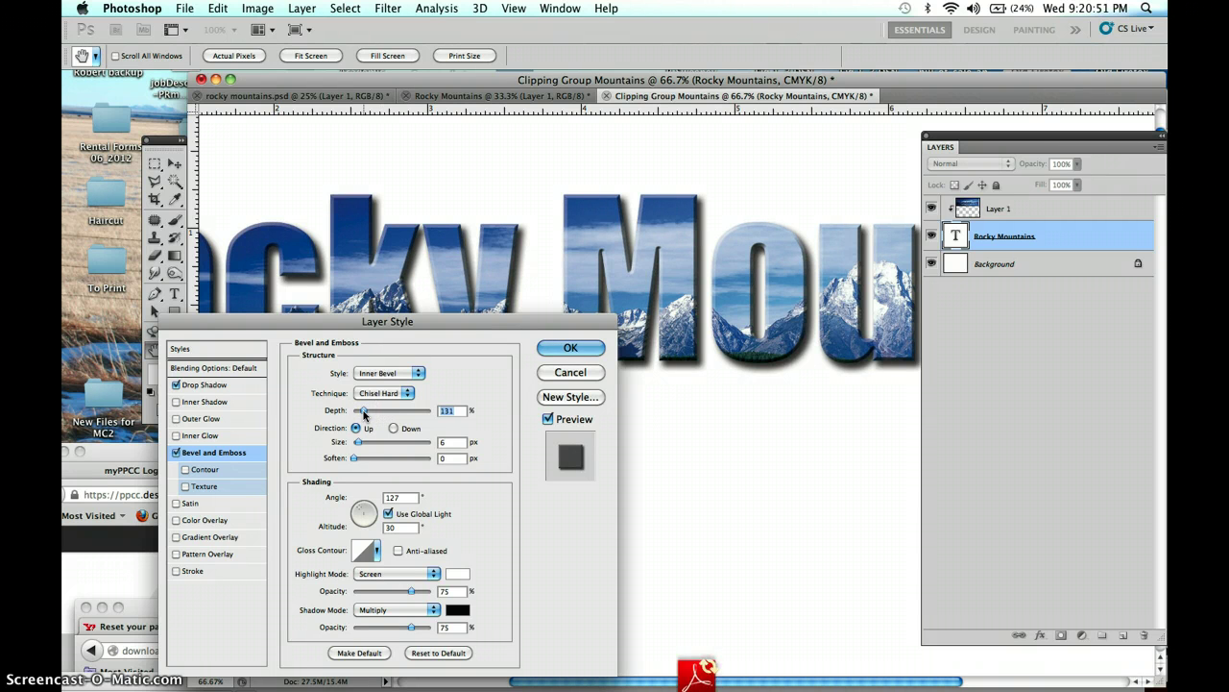